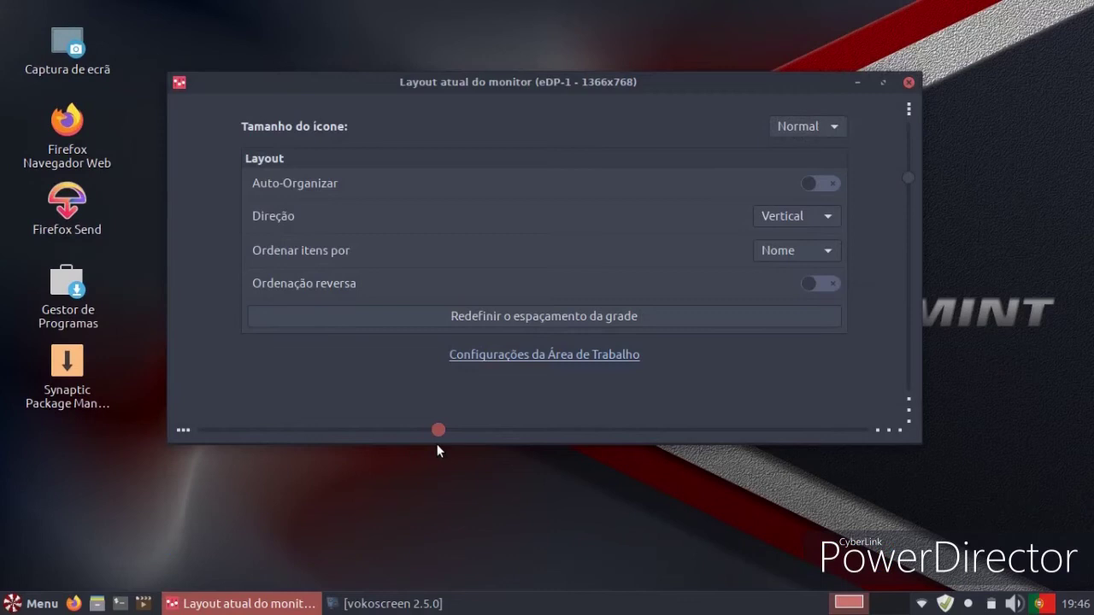
# - Slightly adjust the vertical spacing of the desktop icon grid and close the monitor layout settings
pyautogui.moveTo(907, 178)
pyautogui.mouseDown()
pyautogui.moveTo(905, 196)
pyautogui.moveTo(906, 186)
pyautogui.mouseUp()
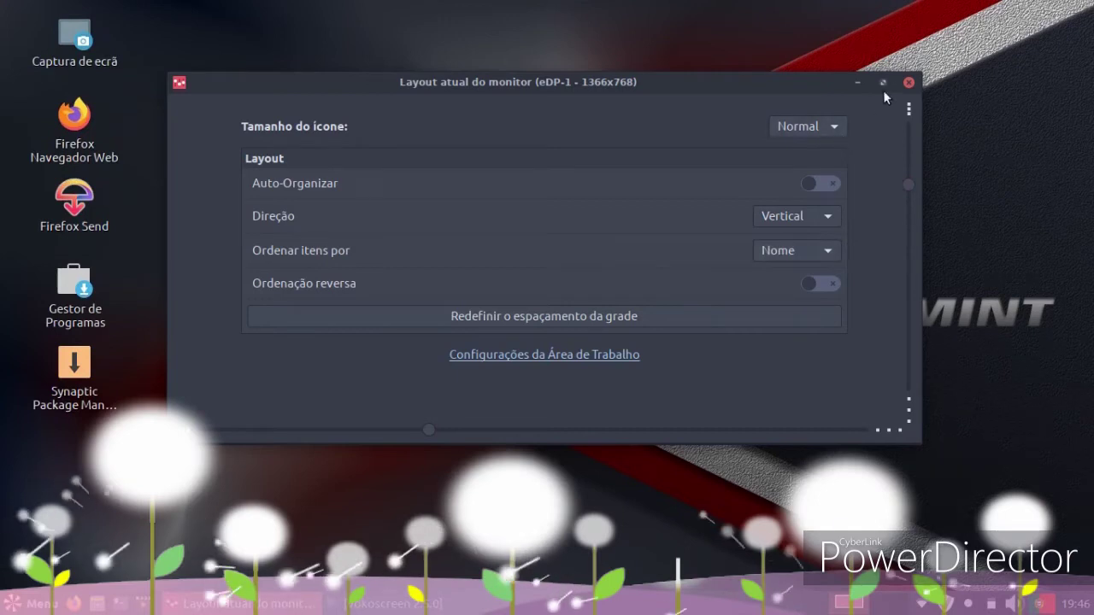
pyautogui.click(908, 82)
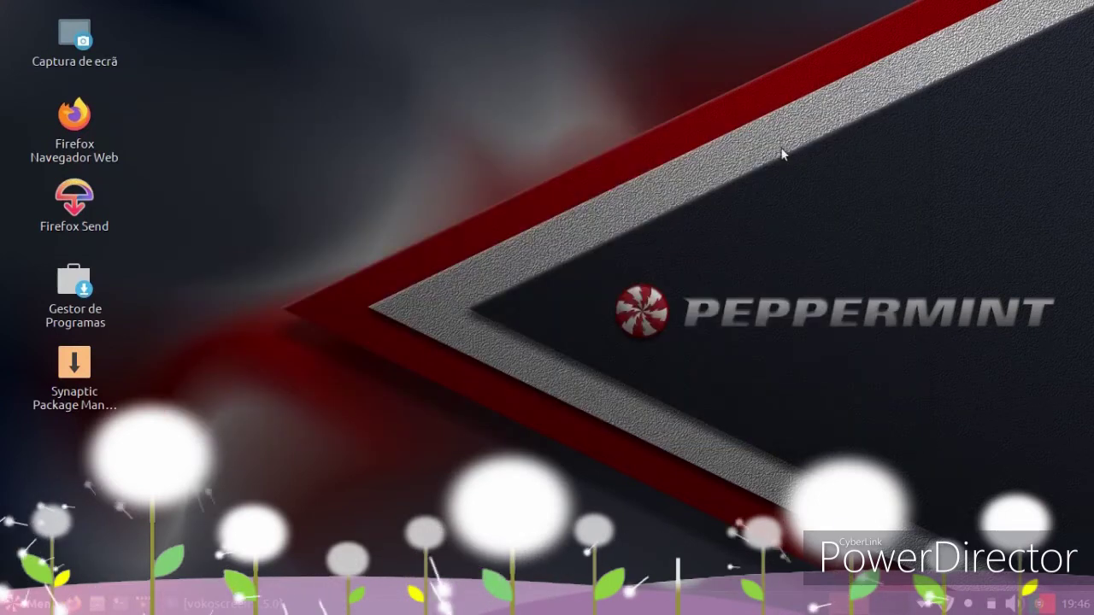
# - Set Beachfront_(image_by_Ray_Bilcliff).jpg as the desktop wallpaper and close the wallpaper chooser
pyautogui.rightClick(397, 153)
pyautogui.click(458, 240)
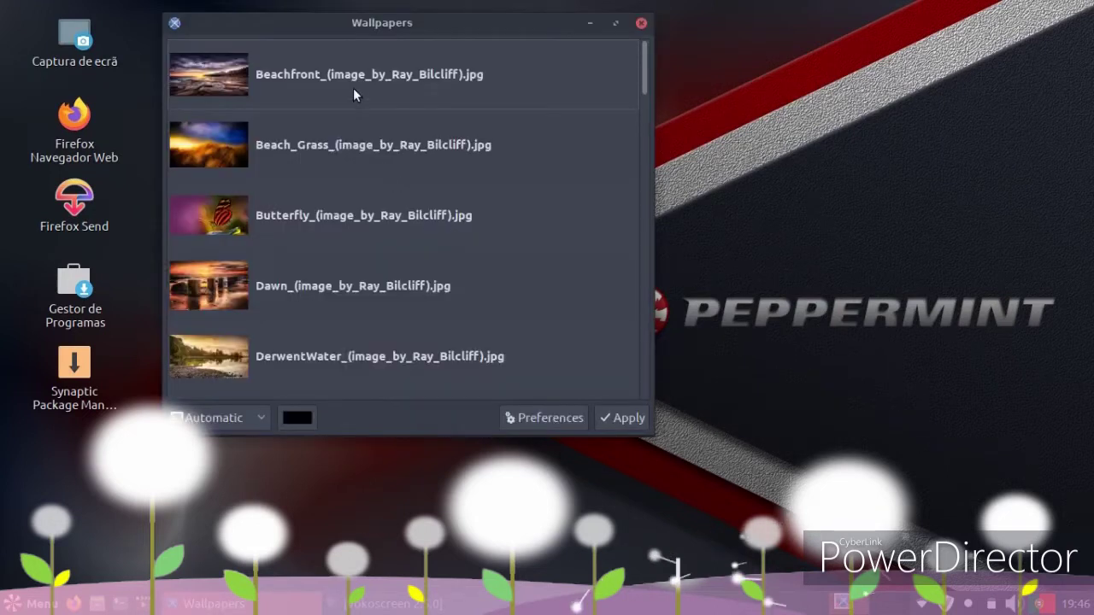
pyautogui.click(353, 90)
pyautogui.click(603, 421)
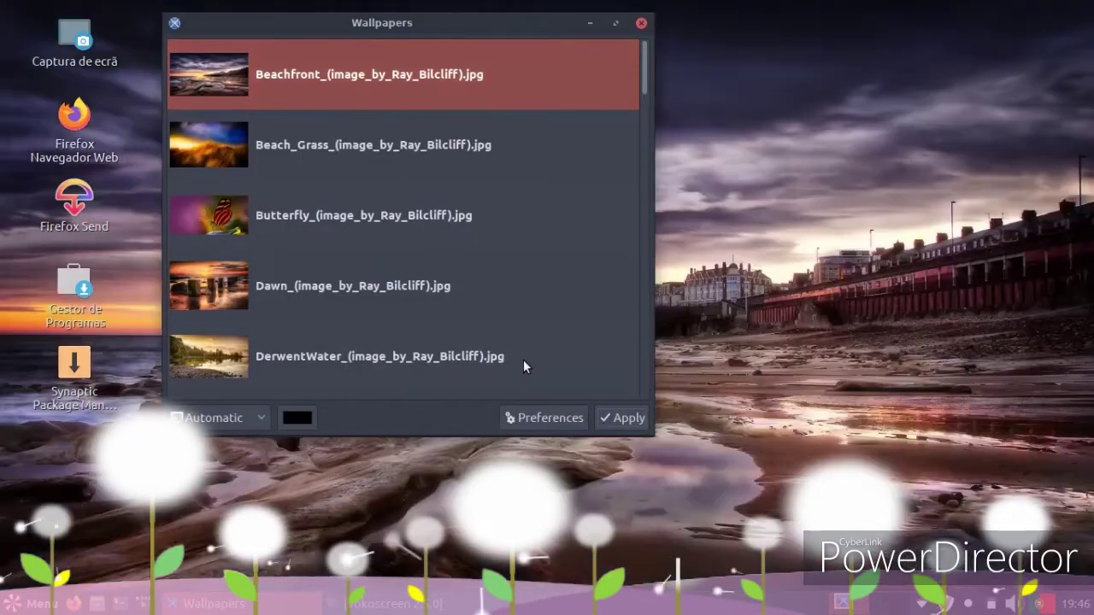
pyautogui.scroll(-1, 507, 331)
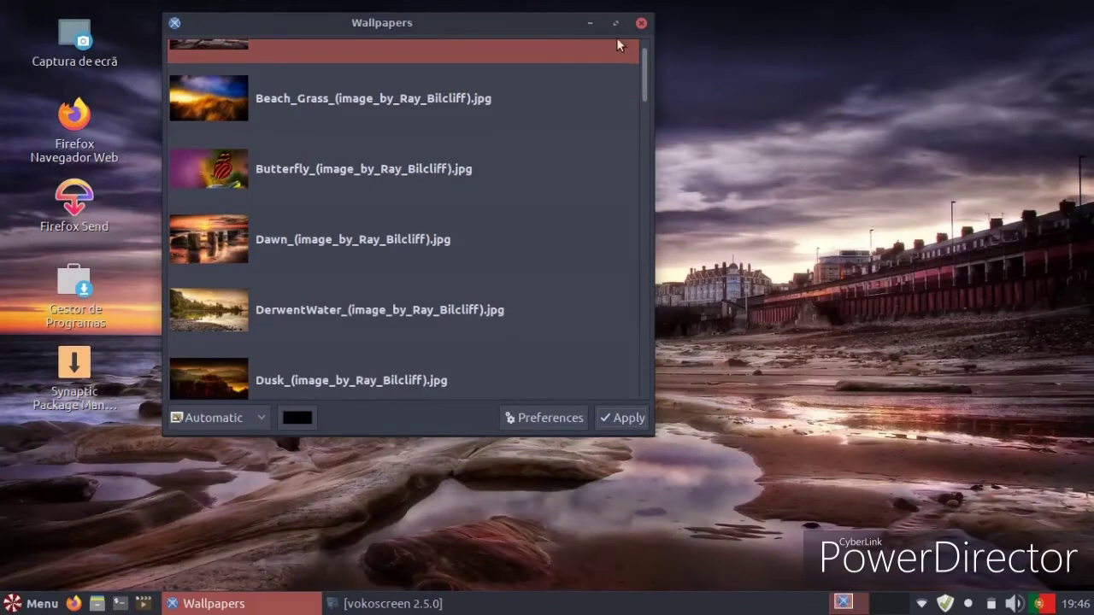
pyautogui.click(640, 24)
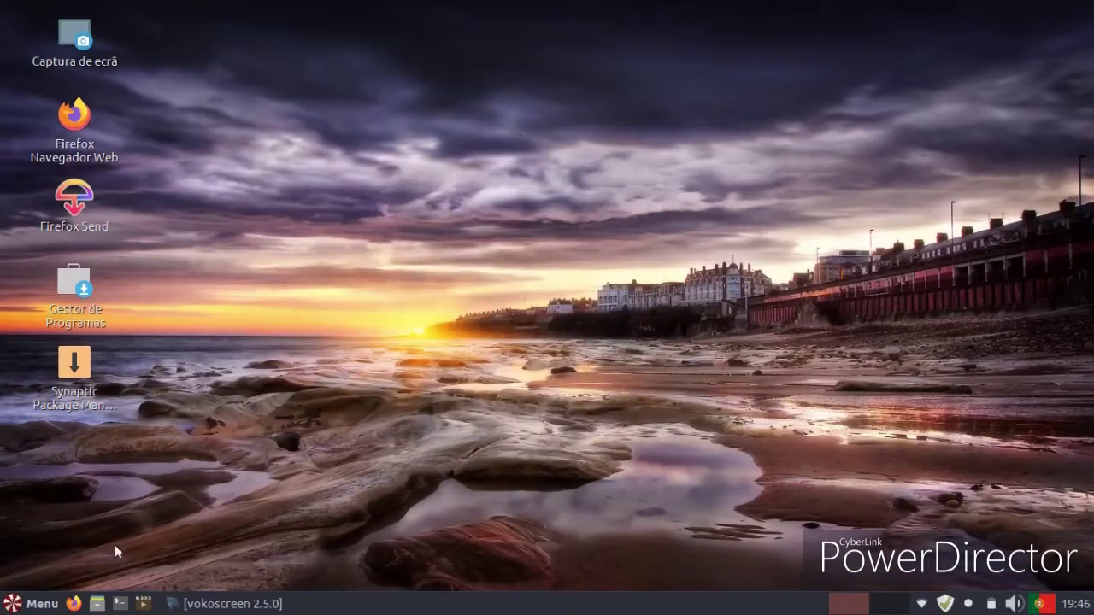
# - Launch Gestor de tarefas, shrink its window to the CPU and memory graphs to view them, and close it
pyautogui.click(40, 607)
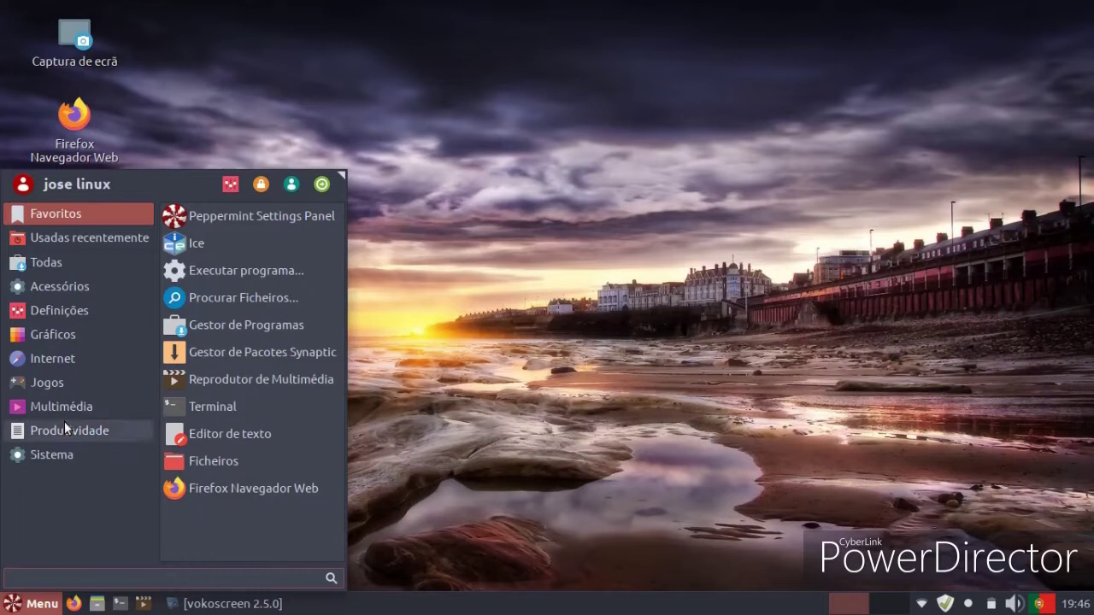
pyautogui.click(65, 430)
pyautogui.moveTo(56, 444)
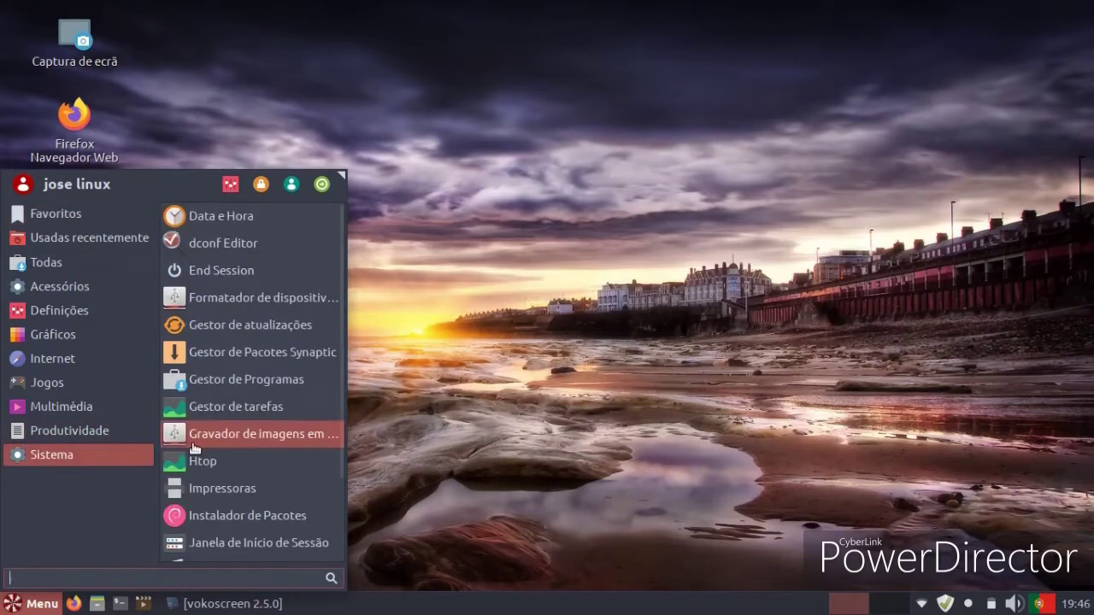
pyautogui.click(220, 415)
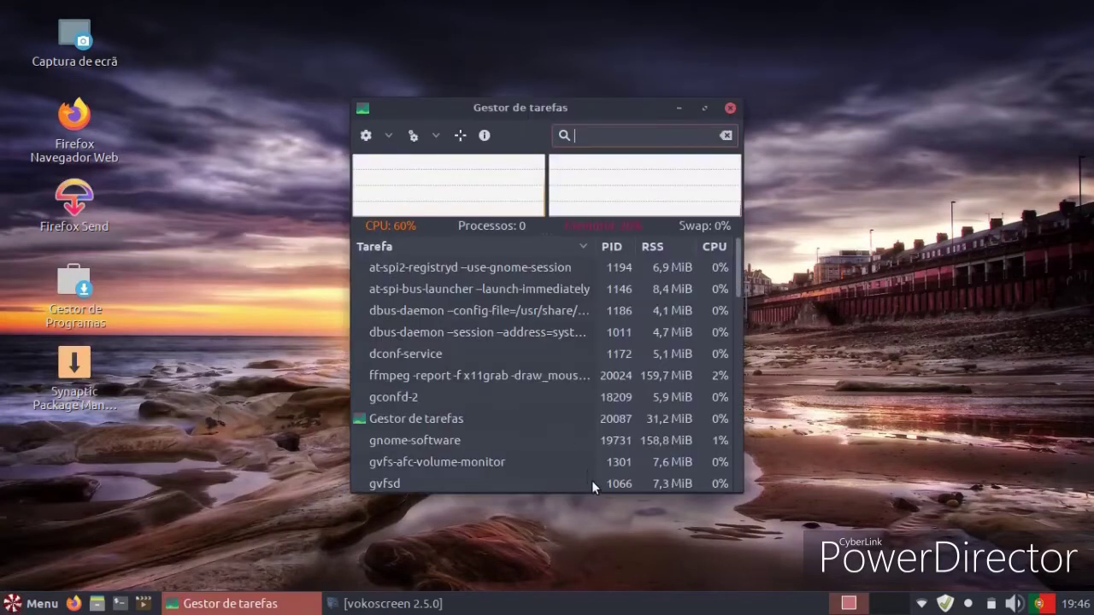
pyautogui.moveTo(587, 480); pyautogui.dragTo(542, 247)
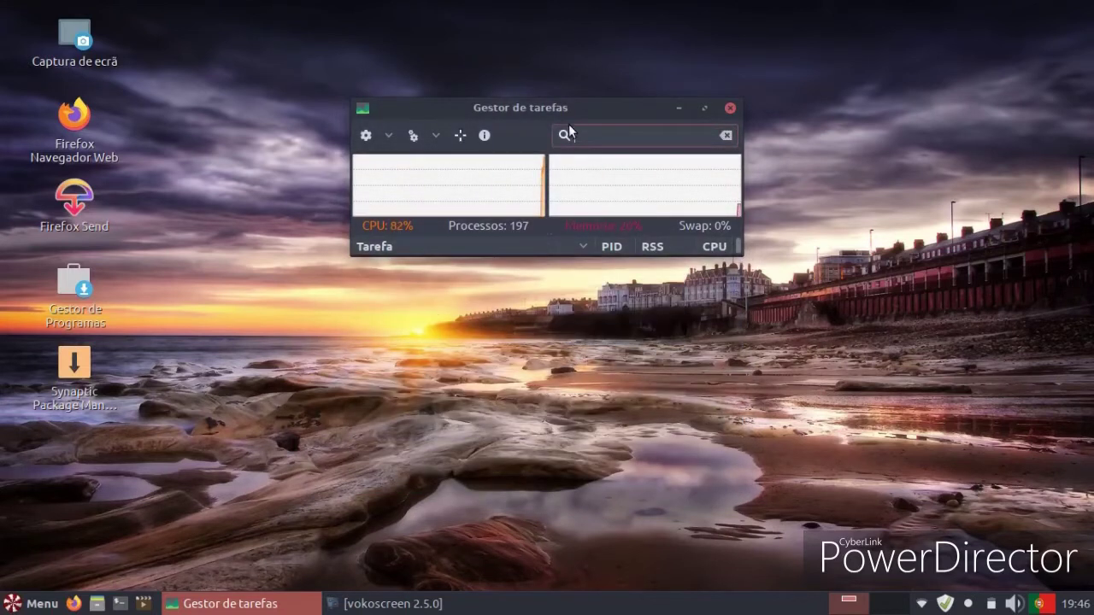
pyautogui.moveTo(560, 112); pyautogui.dragTo(654, 120)
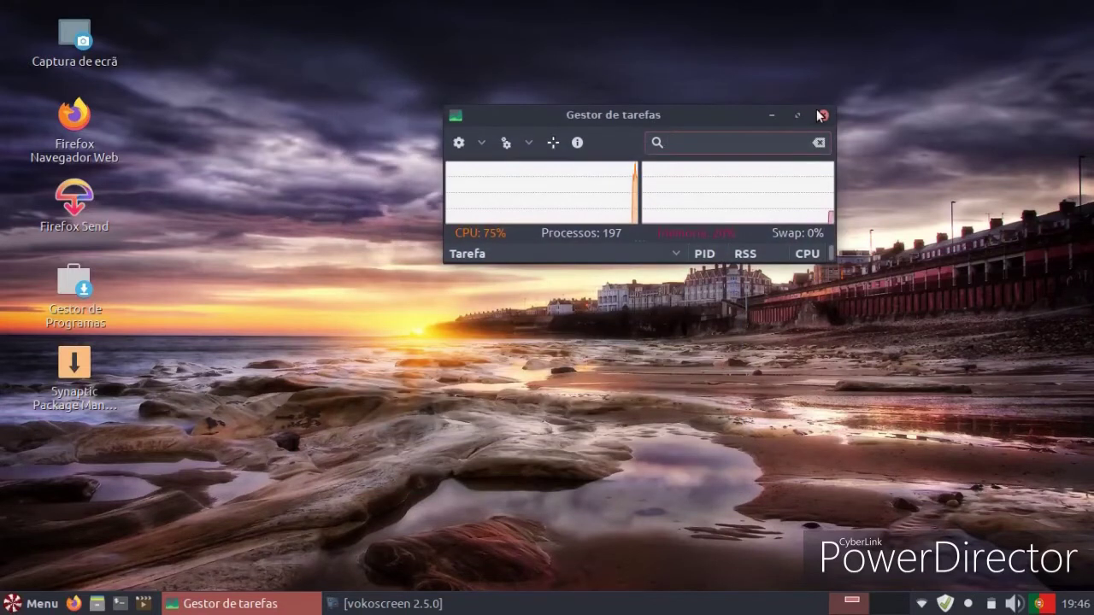
pyautogui.click(820, 115)
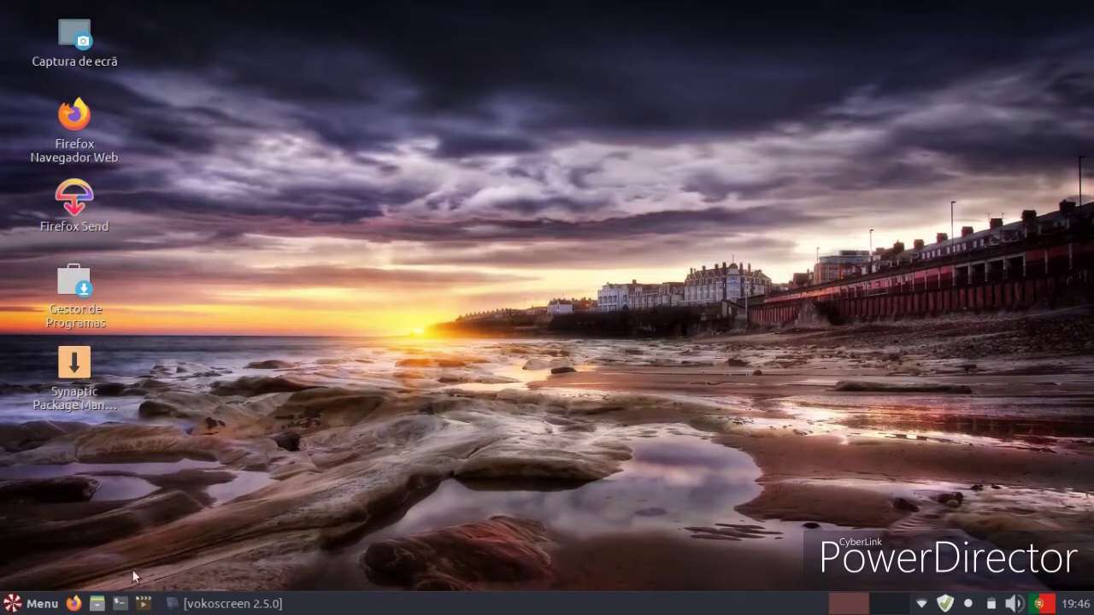
# - Open a terminal, run the commands "dir" and "desktop" in it, and close it
pyautogui.click(34, 603)
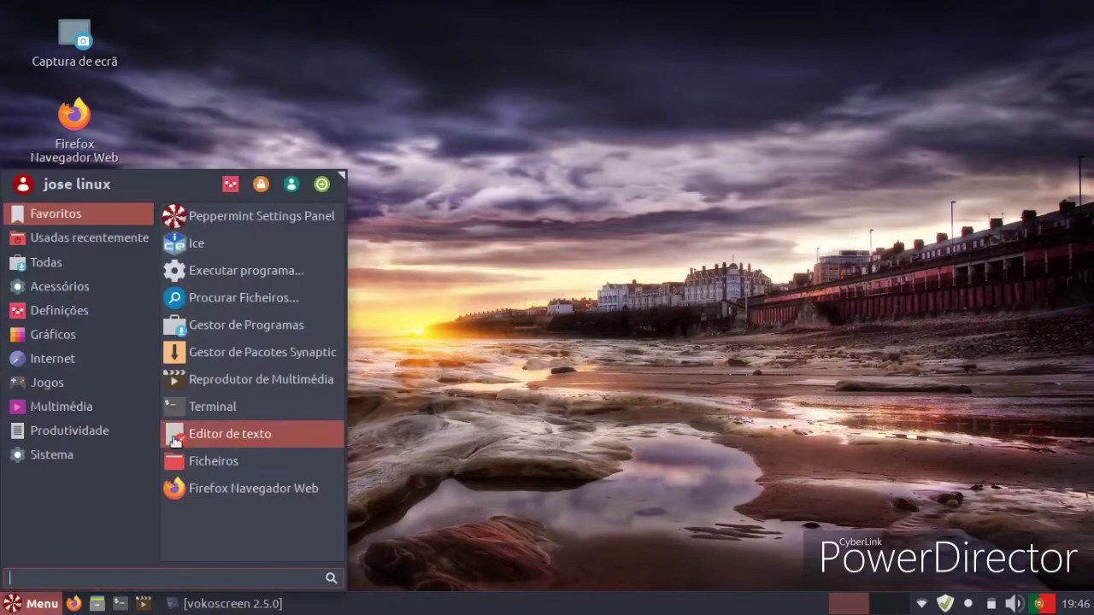
pyautogui.click(312, 353)
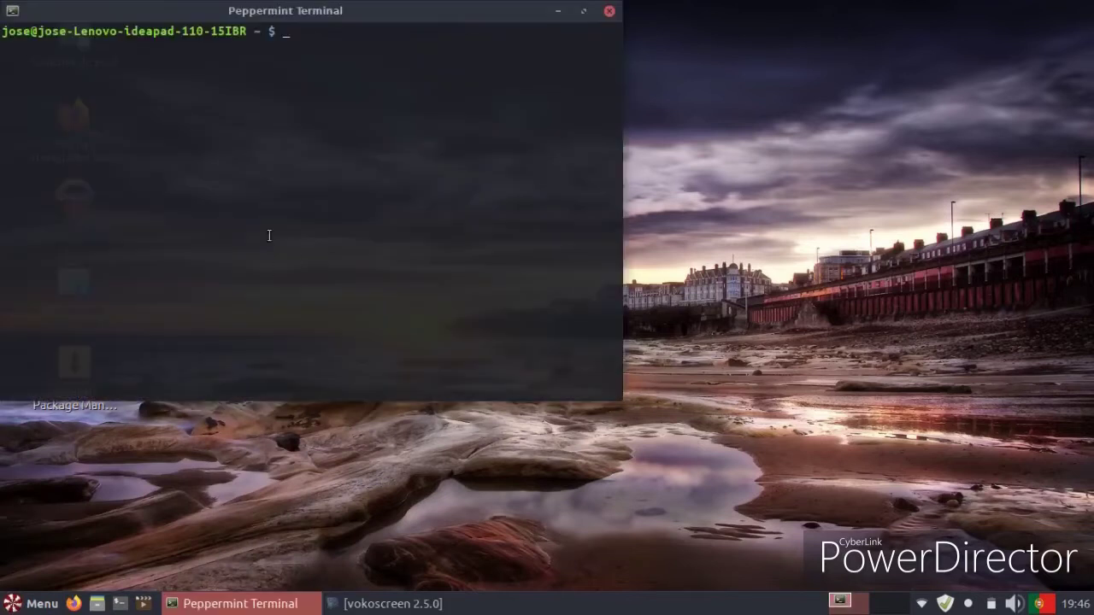
pyautogui.moveTo(301, 15); pyautogui.dragTo(558, 141)
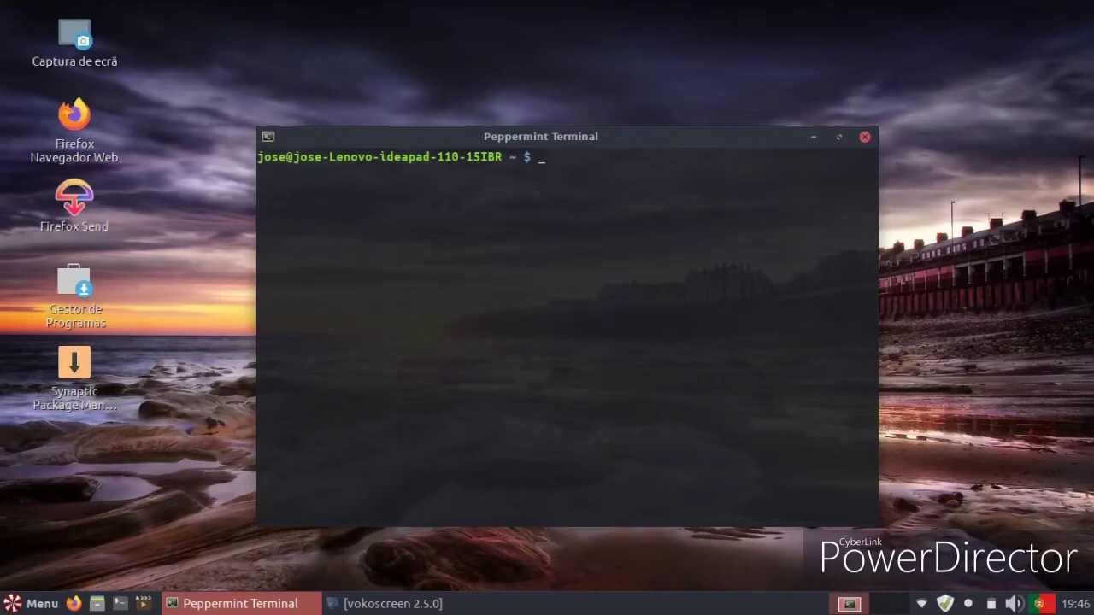
pyautogui.press('Return')
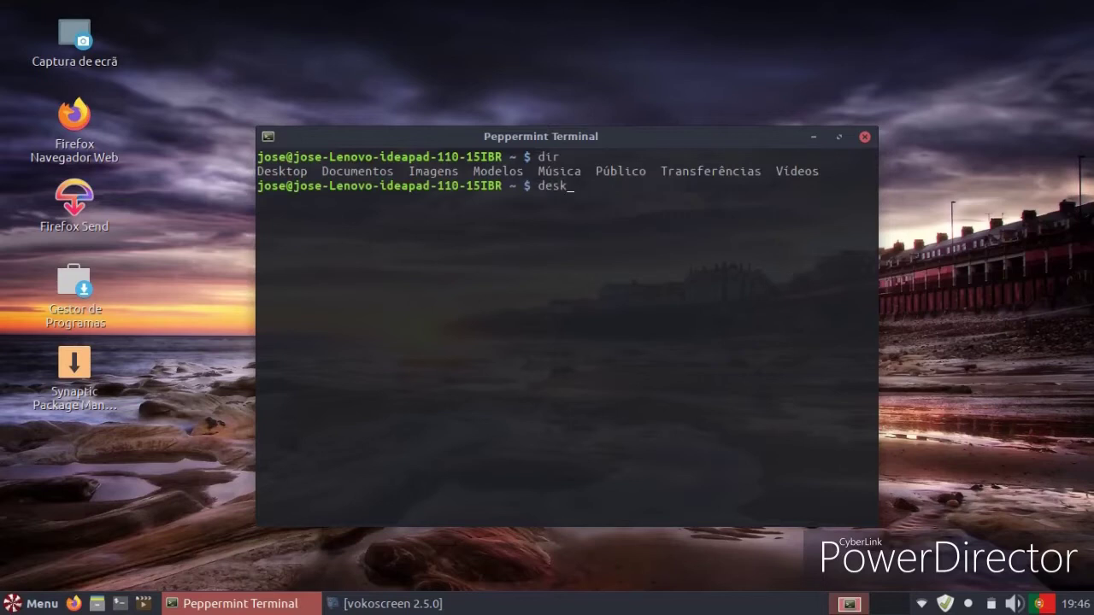
pyautogui.write('desktop')
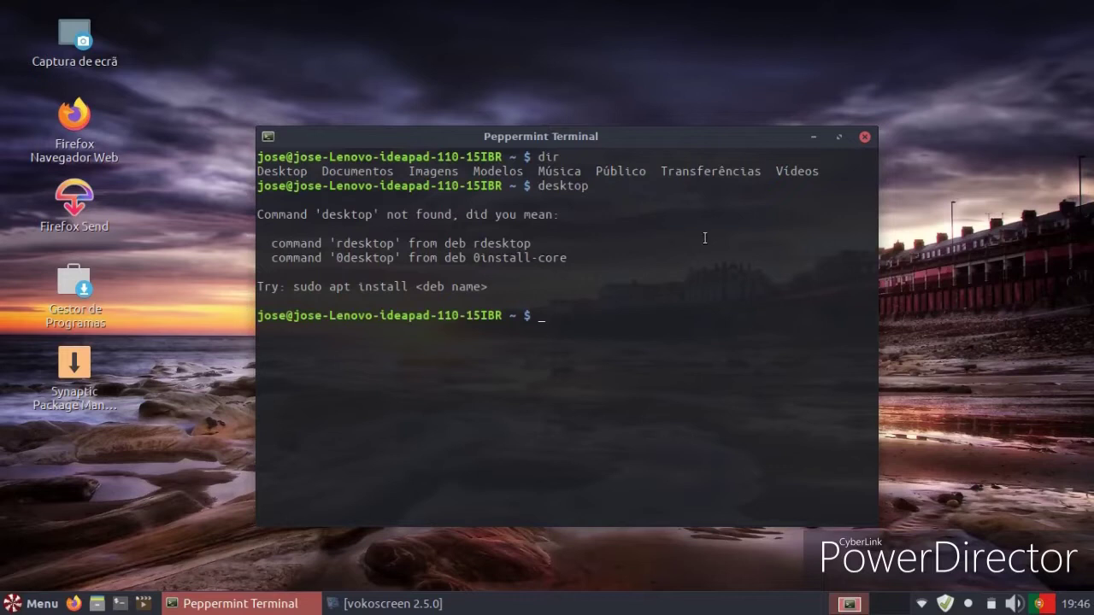
pyautogui.click(865, 137)
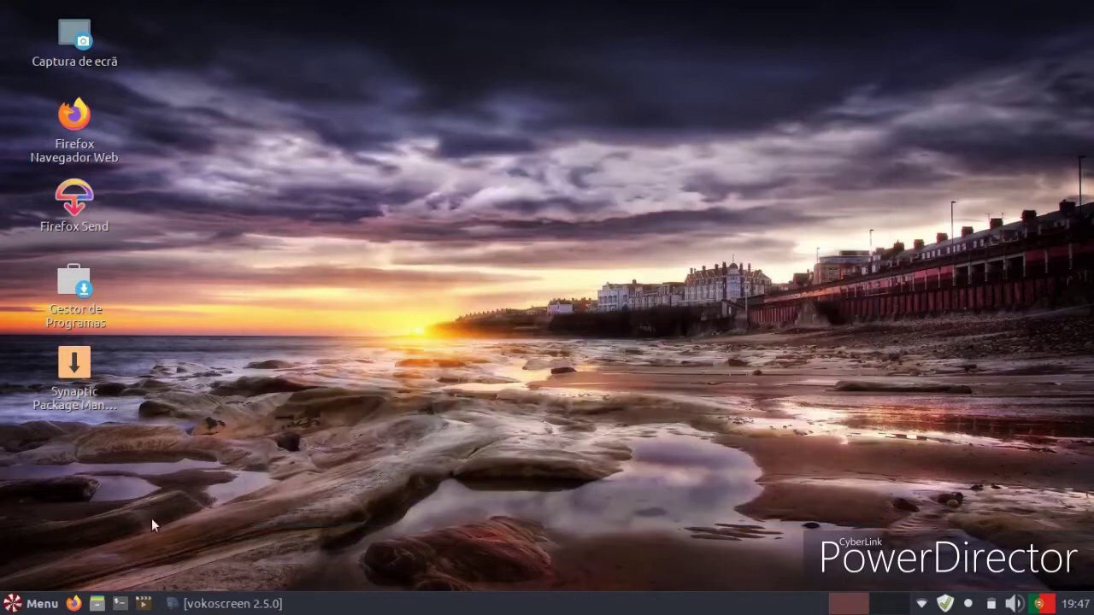
# - Open the Peppermint Settings Panel and launch the Peppermint Control Center from its User section
pyautogui.click(39, 603)
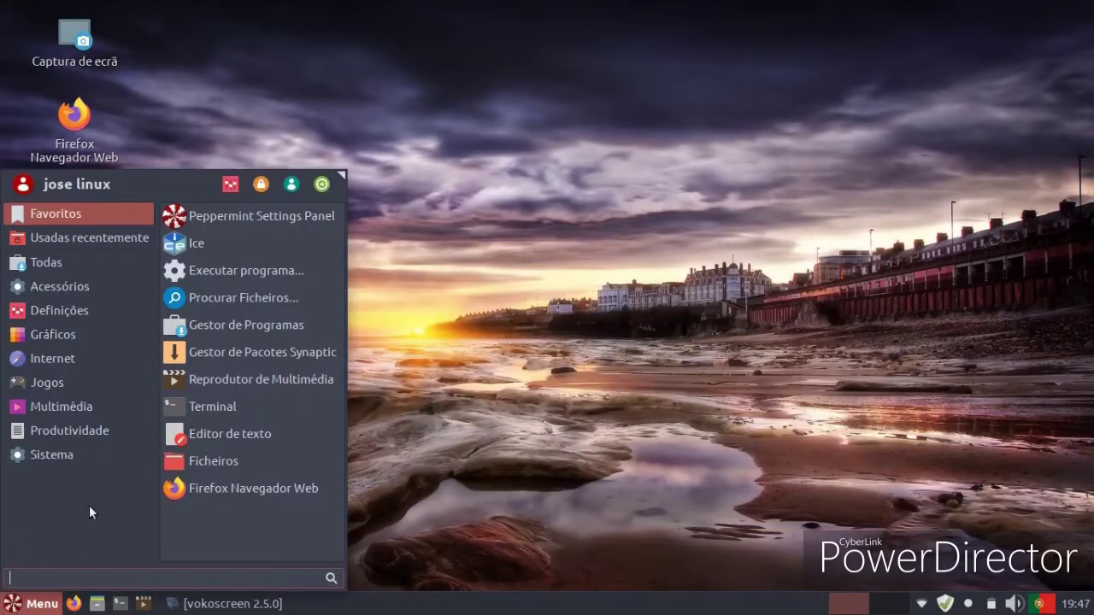
pyautogui.click(229, 224)
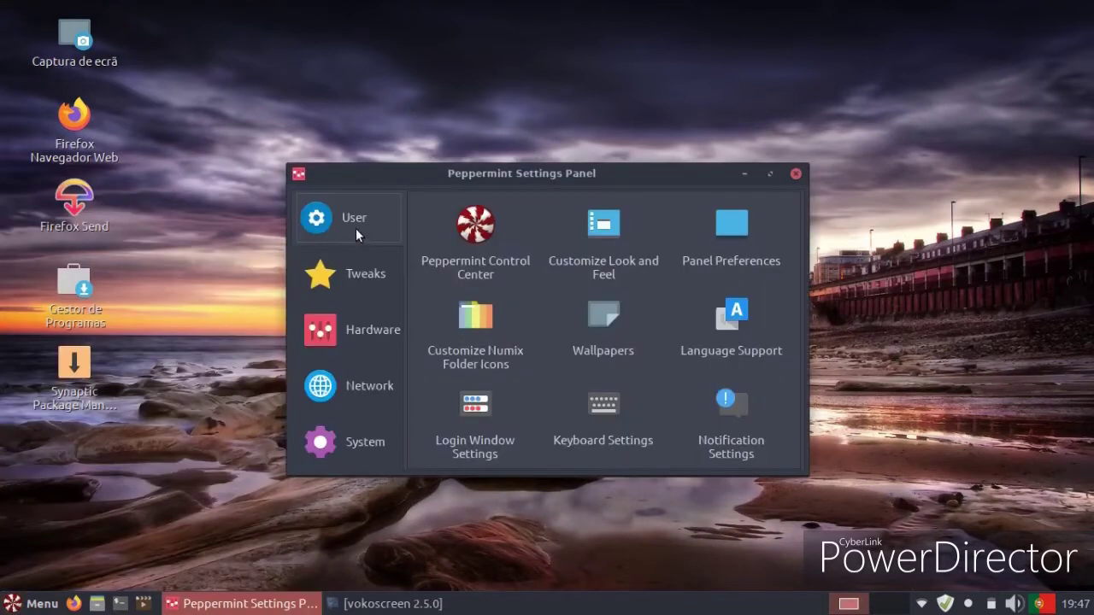
pyautogui.moveTo(386, 173); pyautogui.dragTo(349, 141)
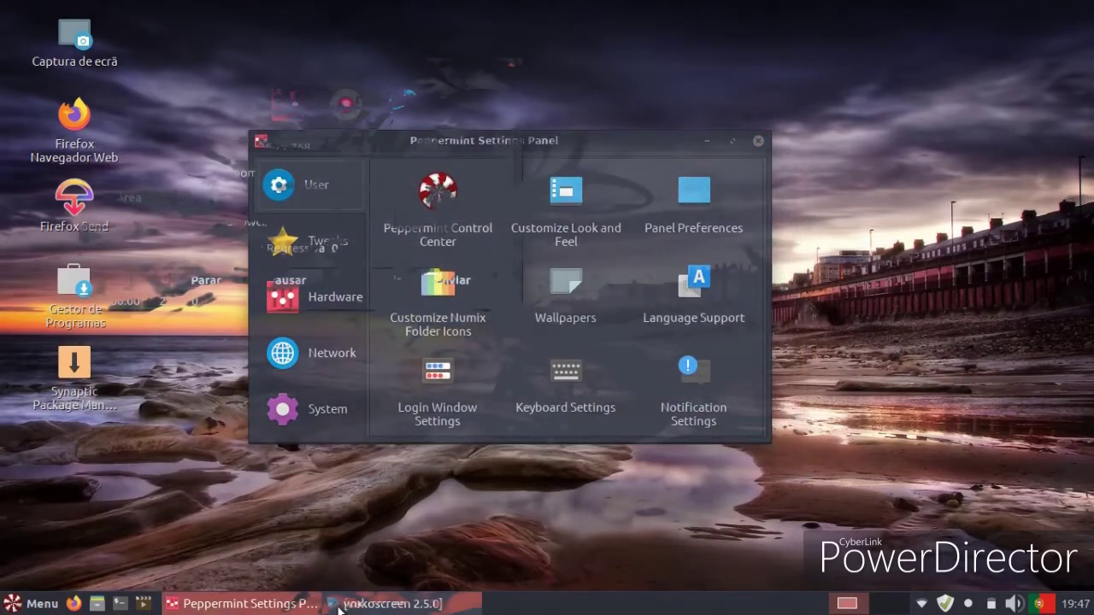
pyautogui.click(342, 603)
pyautogui.click(458, 68)
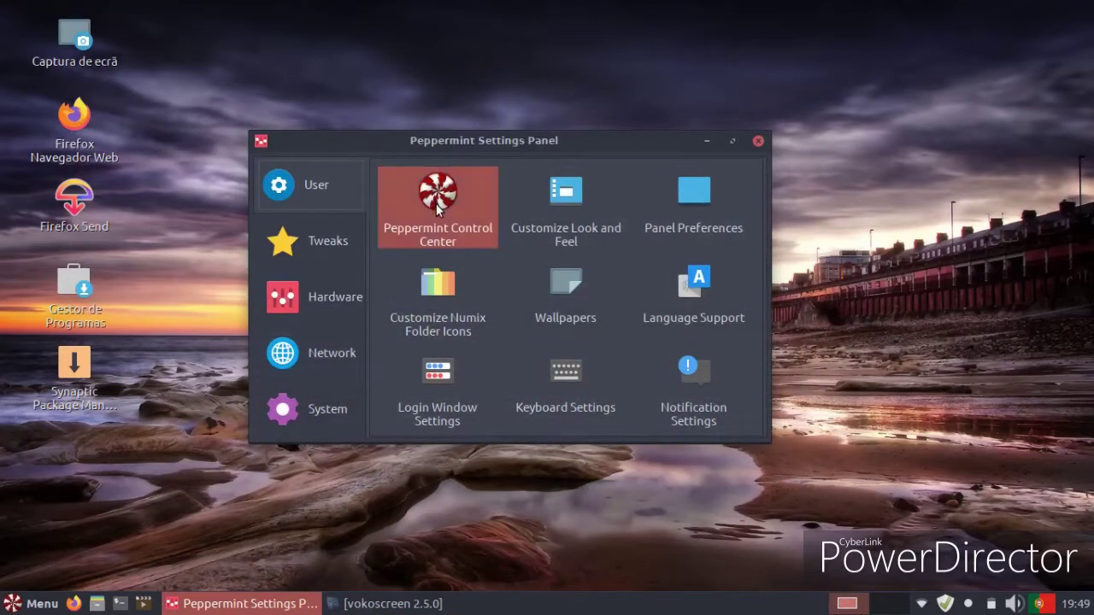
pyautogui.click(438, 205)
pyautogui.moveTo(724, 182); pyautogui.dragTo(519, 123)
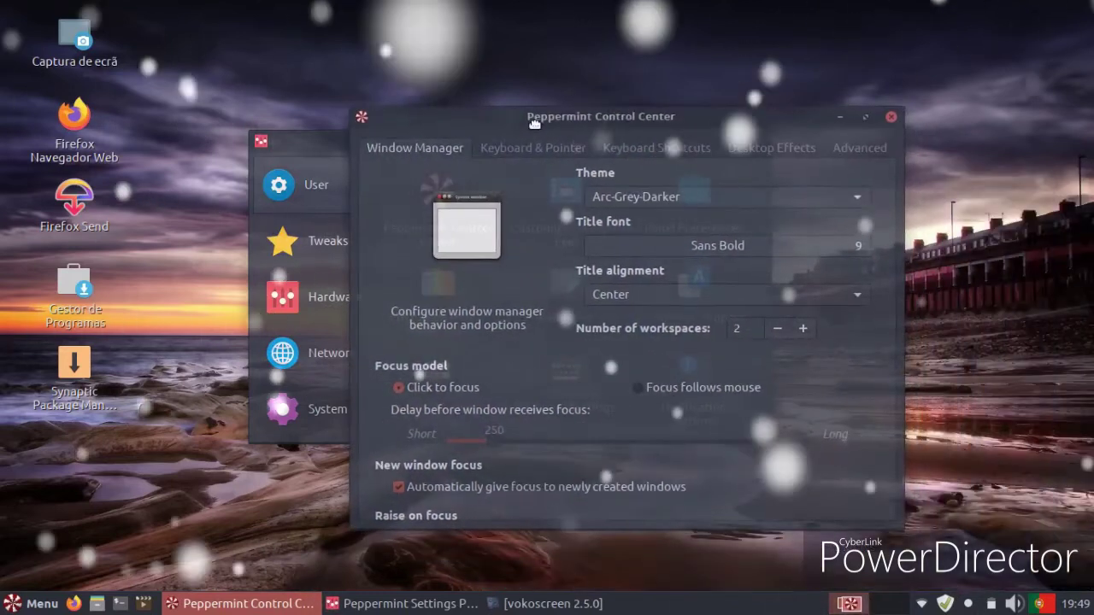
# - Change the window manager theme to Arc-Pink-Dark
pyautogui.click(649, 195)
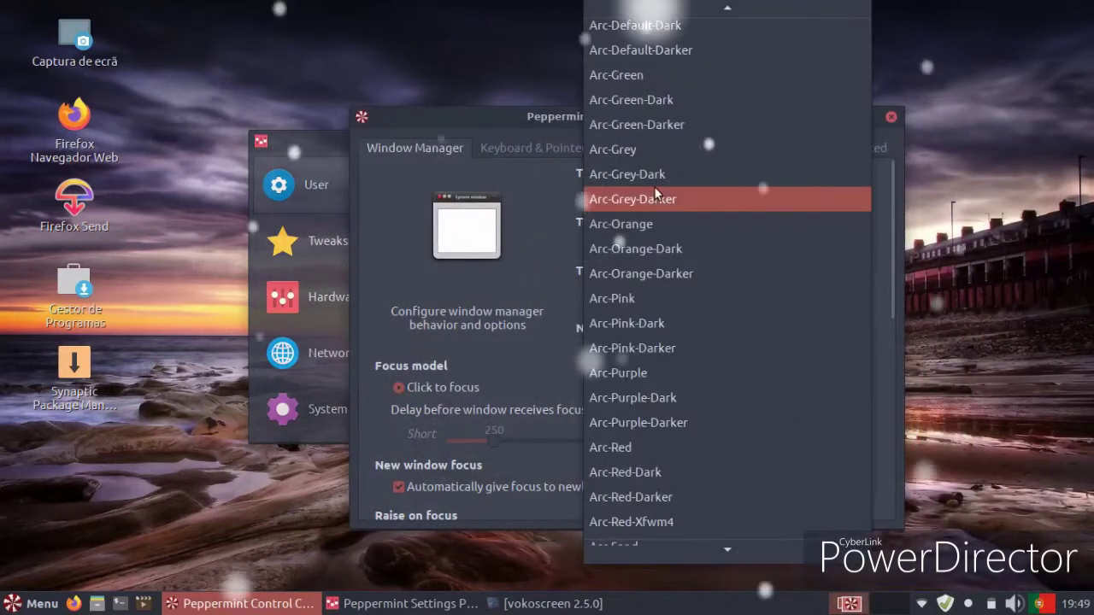
pyautogui.scroll(-3, 659, 193)
pyautogui.press('Escape')
pyautogui.click(659, 270)
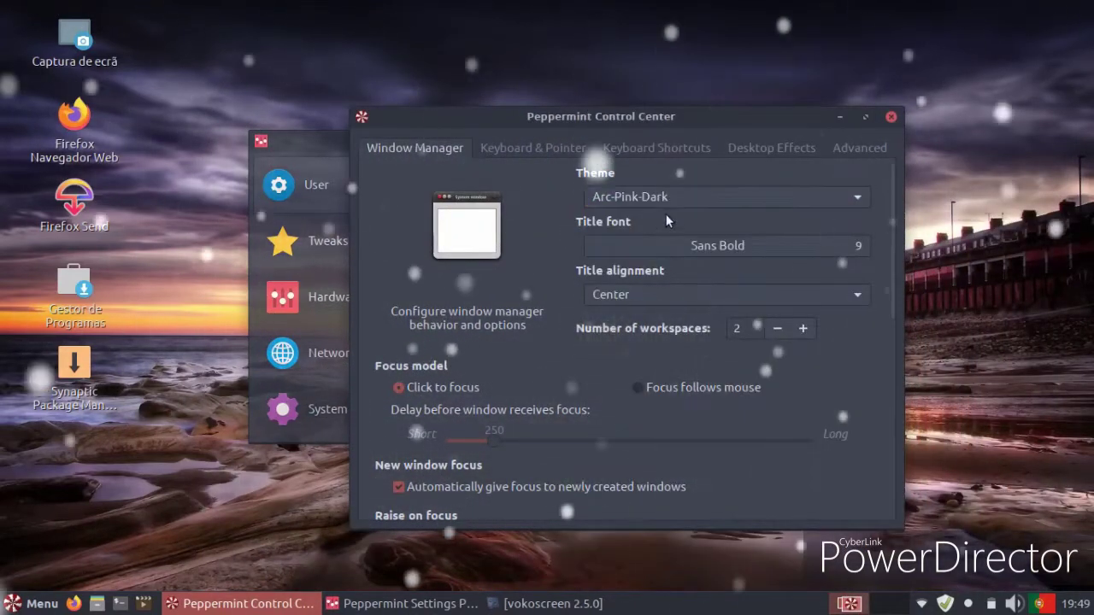
# - Try the Arc-Red-Xfwm4 window manager theme and check its look with the applications menu open
pyautogui.click(665, 199)
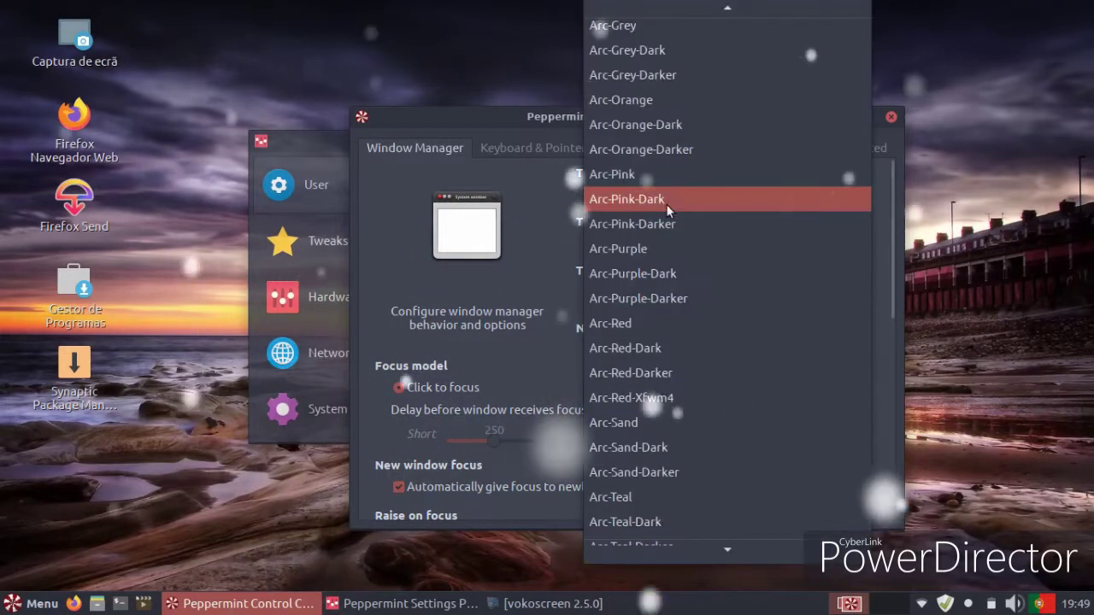
pyautogui.click(687, 396)
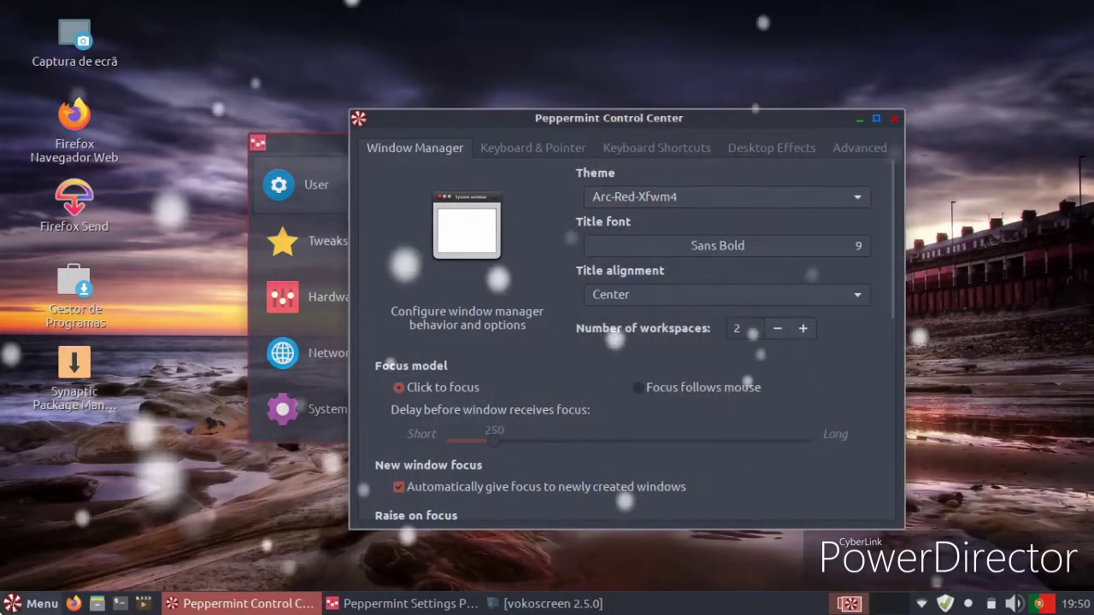
pyautogui.click(34, 603)
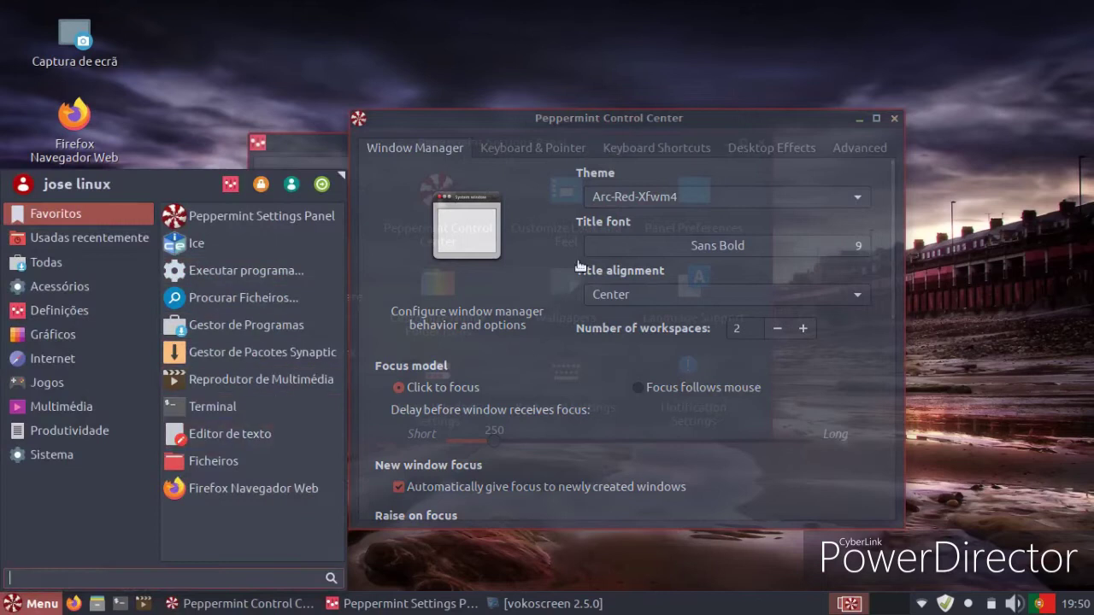
pyautogui.click(641, 151)
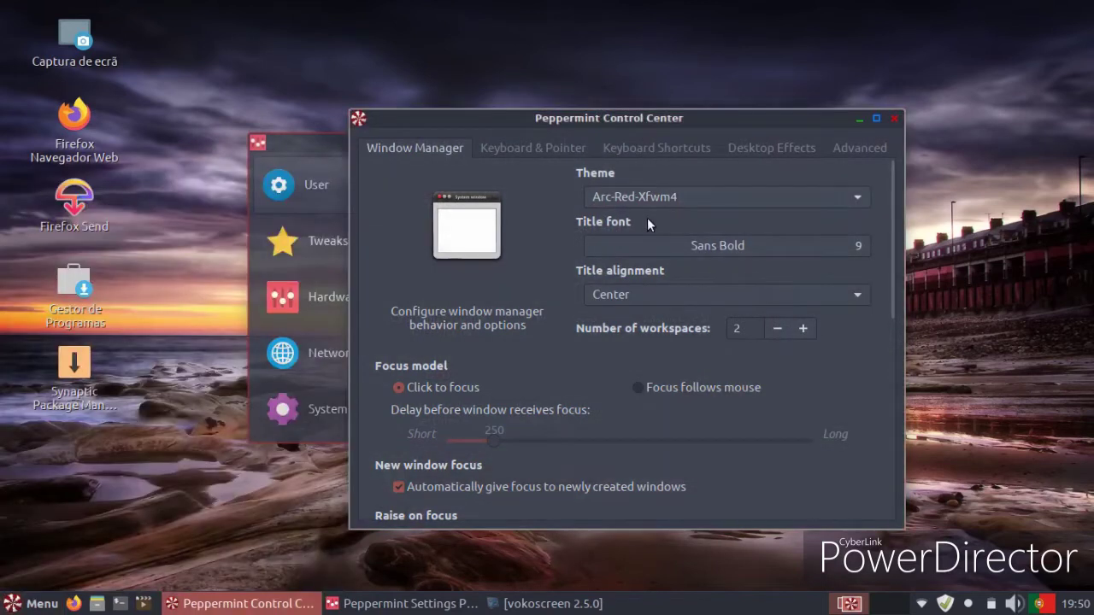
# - Try the Daloa window theme, replace it with Peppermint-10-Aqua-Dark, and check the look with the applications menu open
pyautogui.click(658, 196)
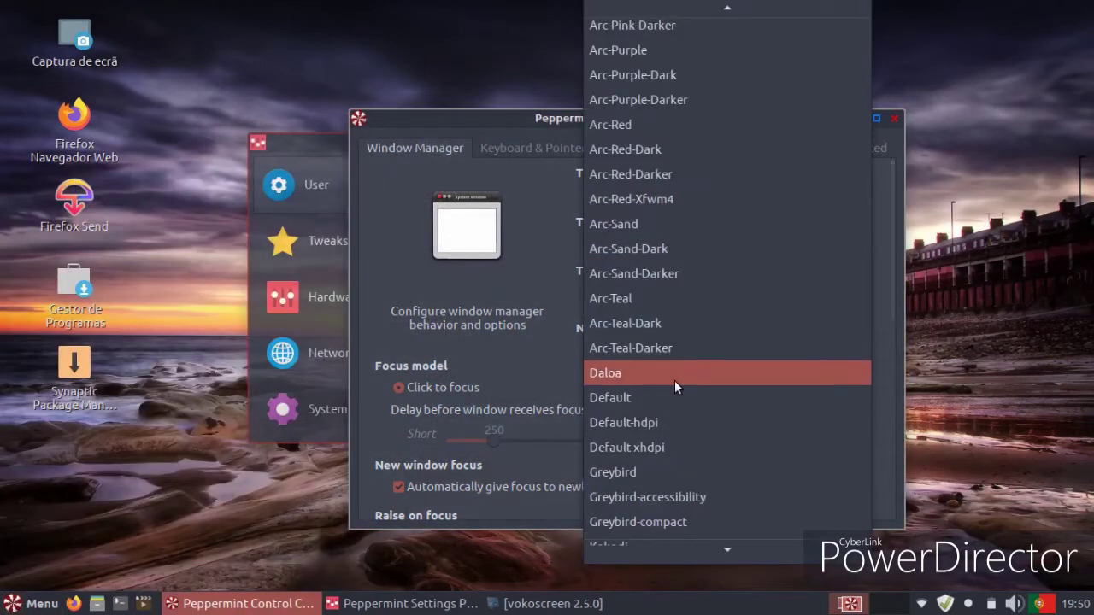
pyautogui.click(674, 376)
pyautogui.click(684, 196)
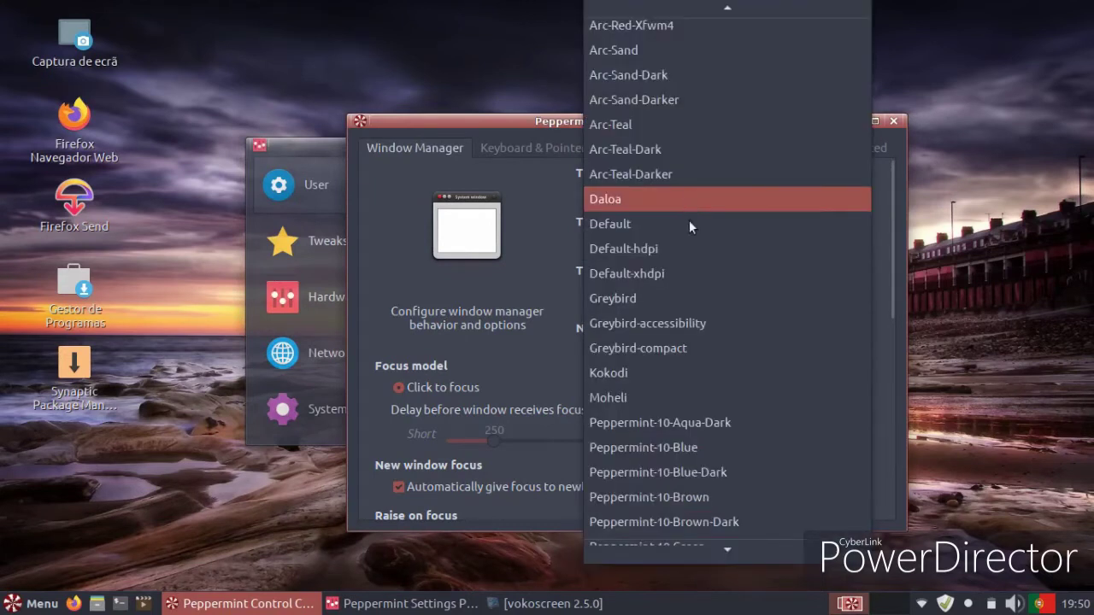
pyautogui.click(683, 428)
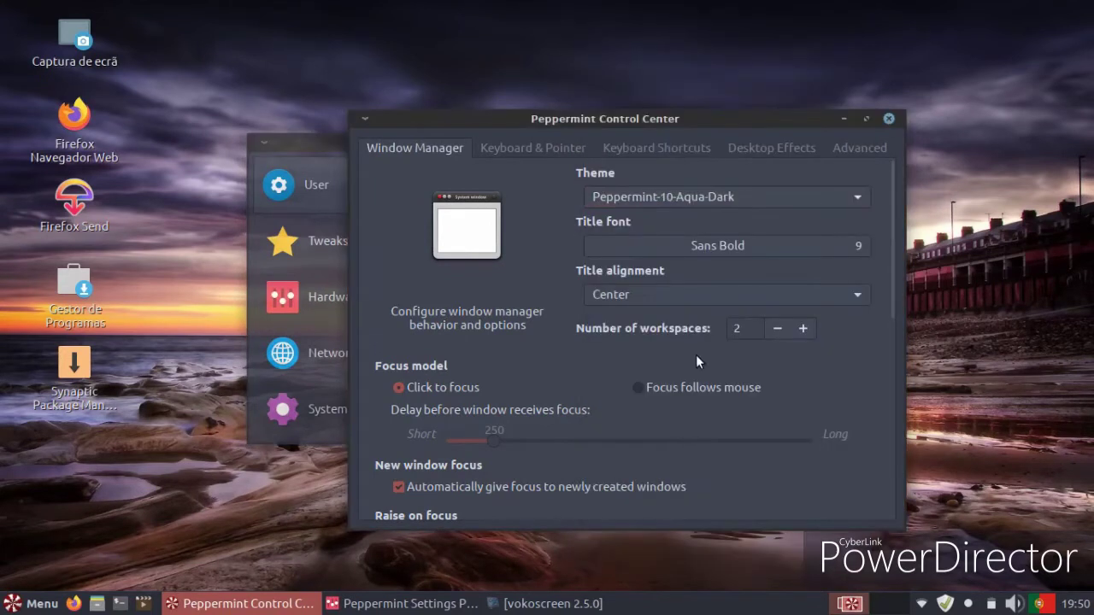
pyautogui.click(50, 603)
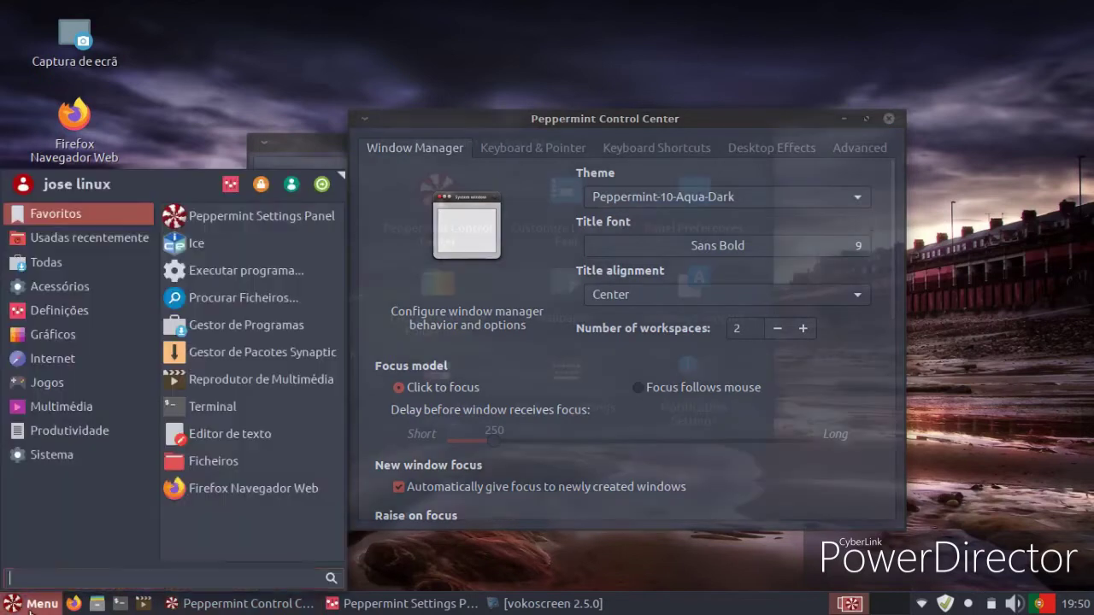
pyautogui.click(683, 100)
# - Try the Peppermint-10-Teal window manager theme
pyautogui.click(671, 199)
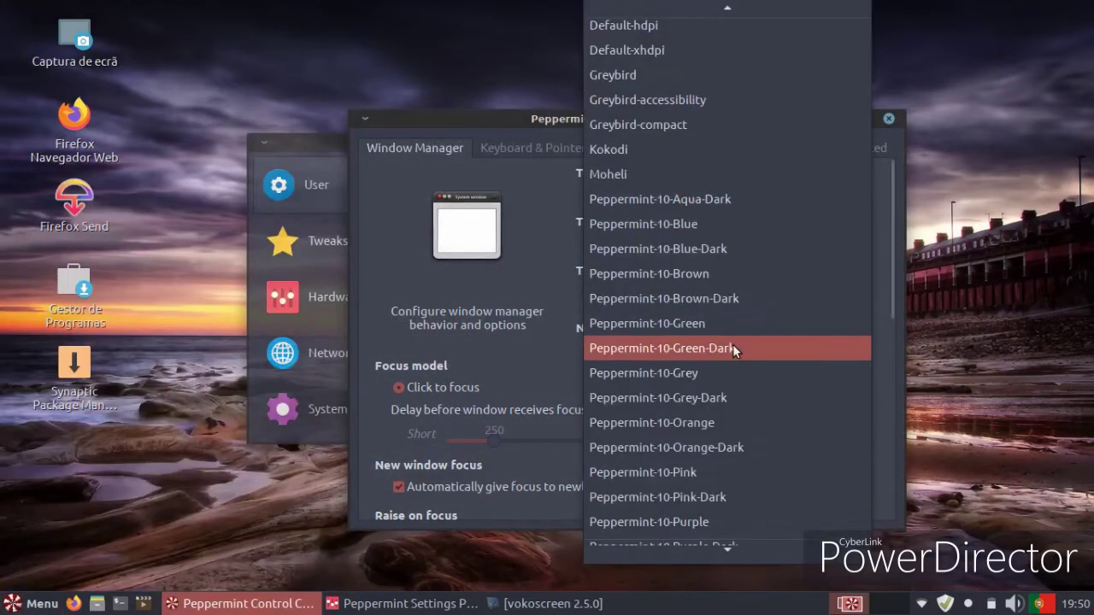
pyautogui.scroll(-5, 732, 344)
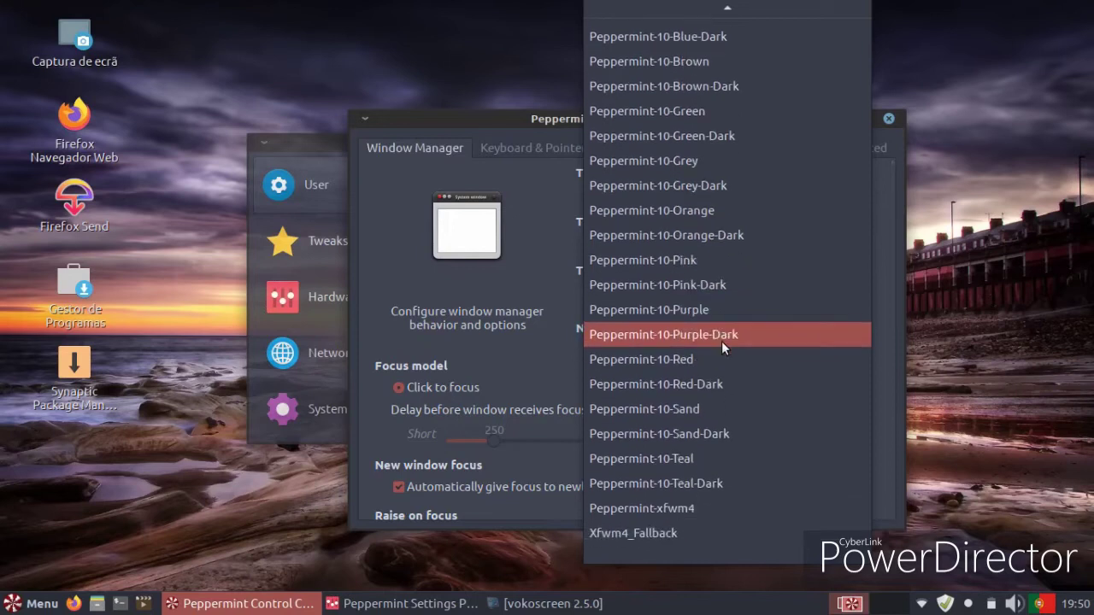
pyautogui.click(705, 460)
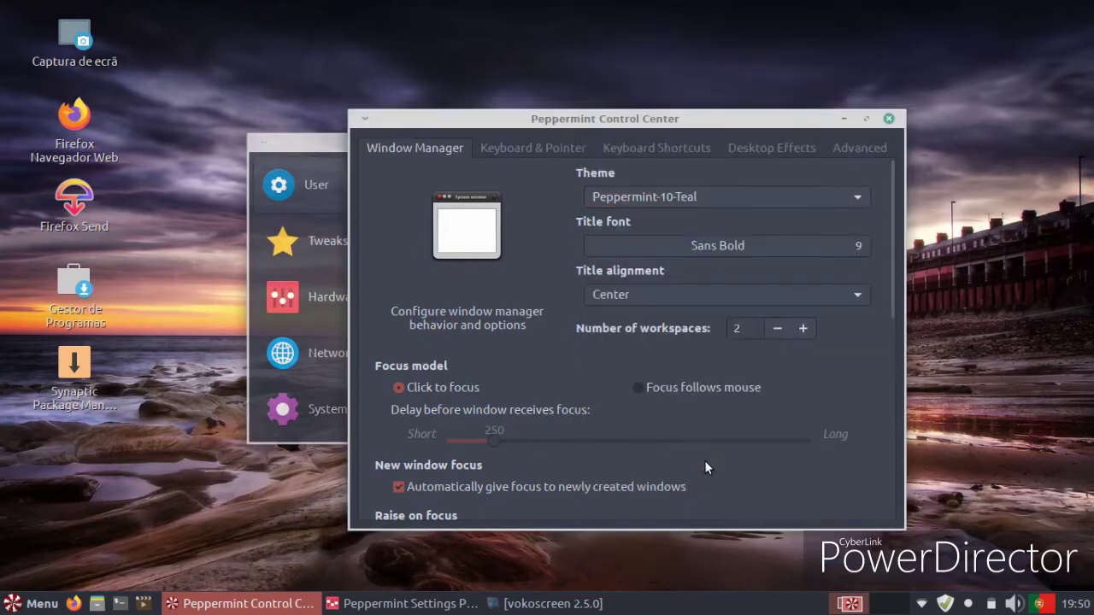
# - Set the window manager theme to Peppermint-xfwm4 and check its look with the applications menu open
pyautogui.click(690, 196)
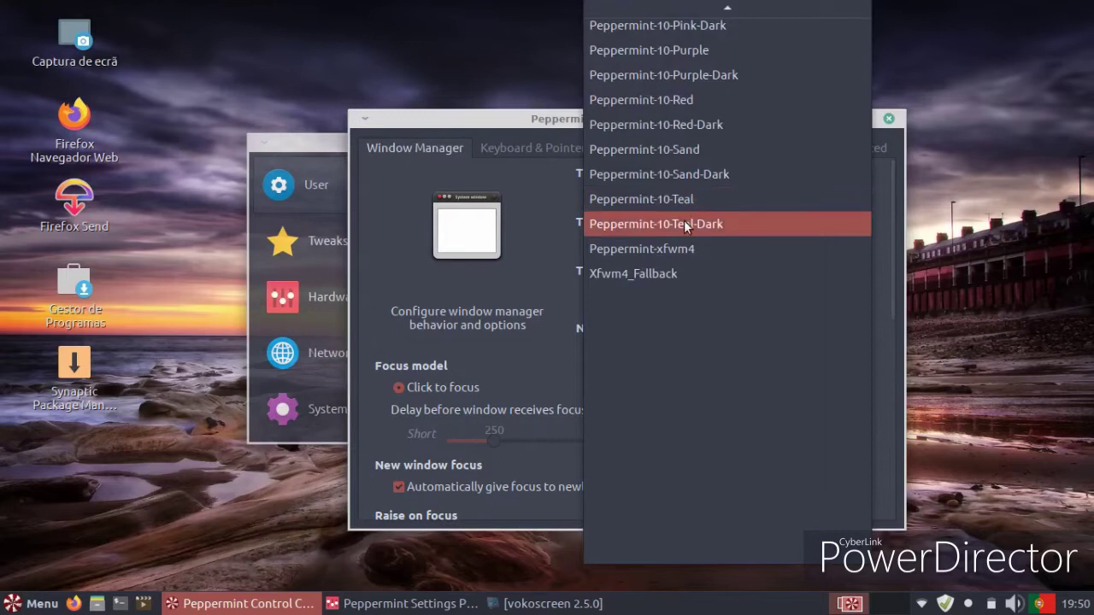
pyautogui.press('Escape')
pyautogui.press('super')
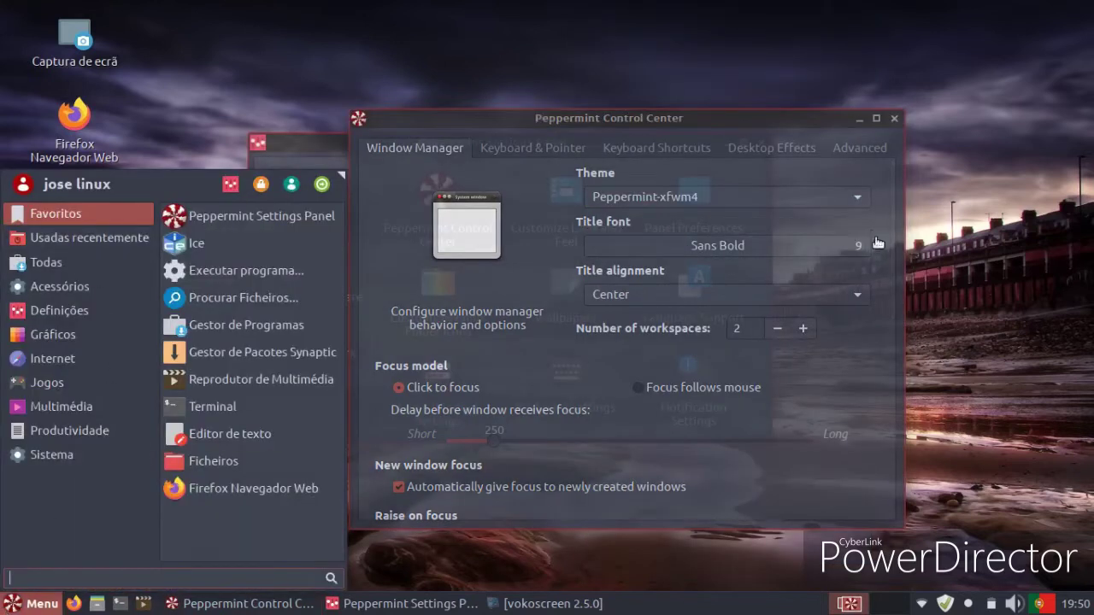
pyautogui.click(611, 115)
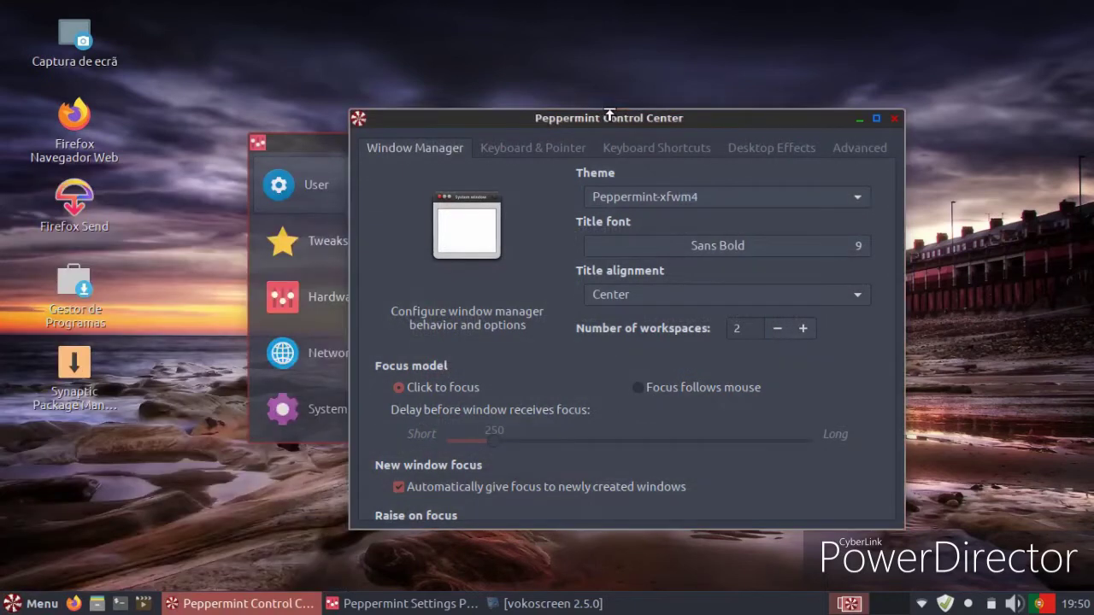
# - Look over the keyboard shortcuts and desktop effects settings, and close the Peppermint Control Center
pyautogui.click(616, 152)
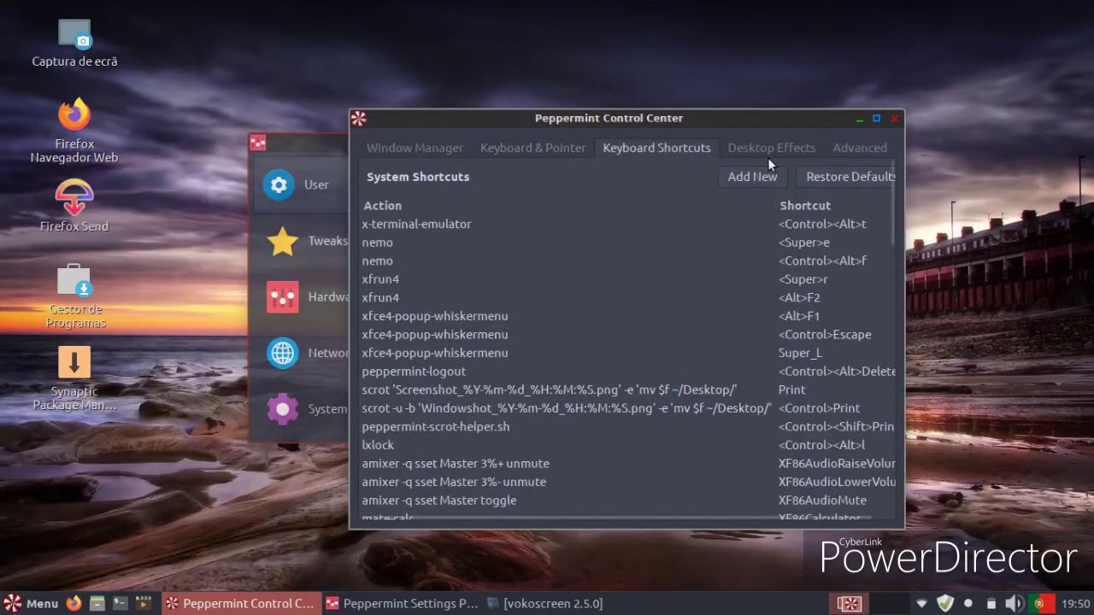
pyautogui.click(801, 152)
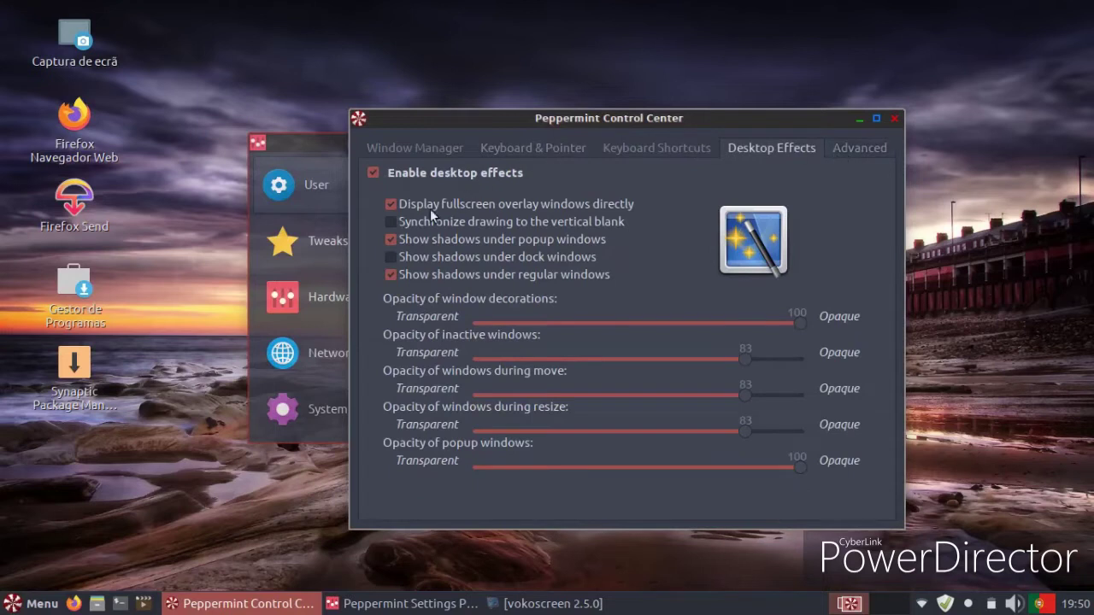
pyautogui.click(893, 120)
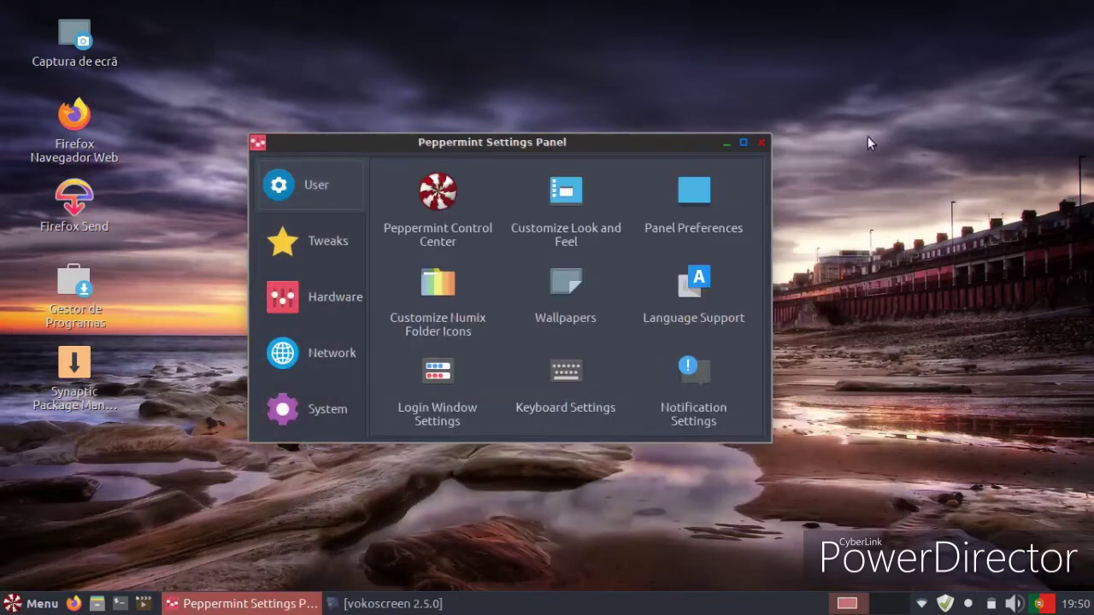
# - Look over the Browser Manager and the Cursor Resizer from the Tweaks section, closing each without changes
pyautogui.click(341, 247)
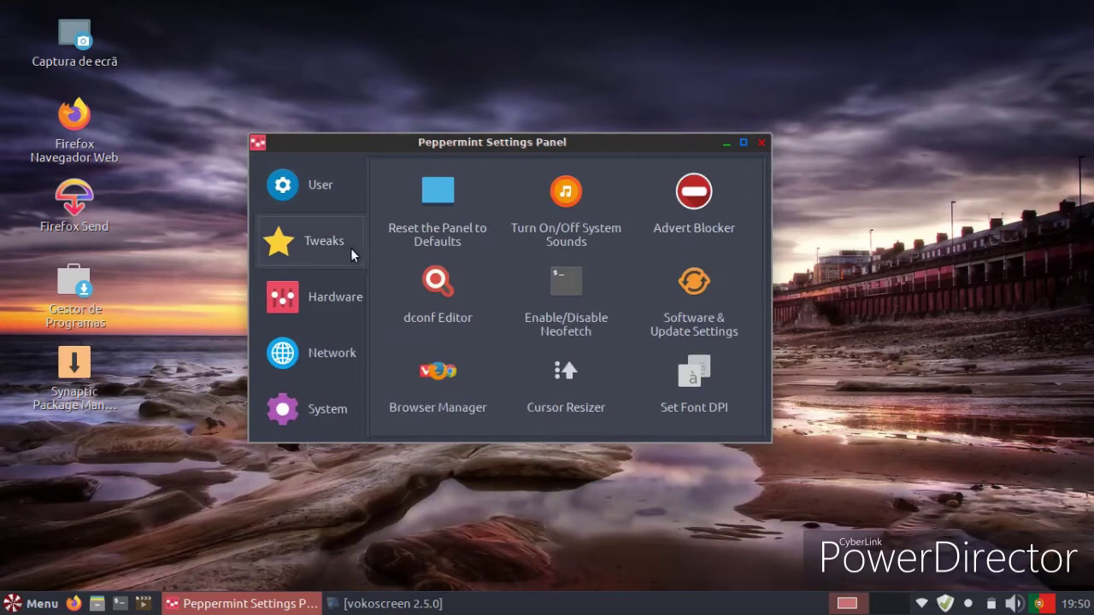
pyautogui.click(450, 354)
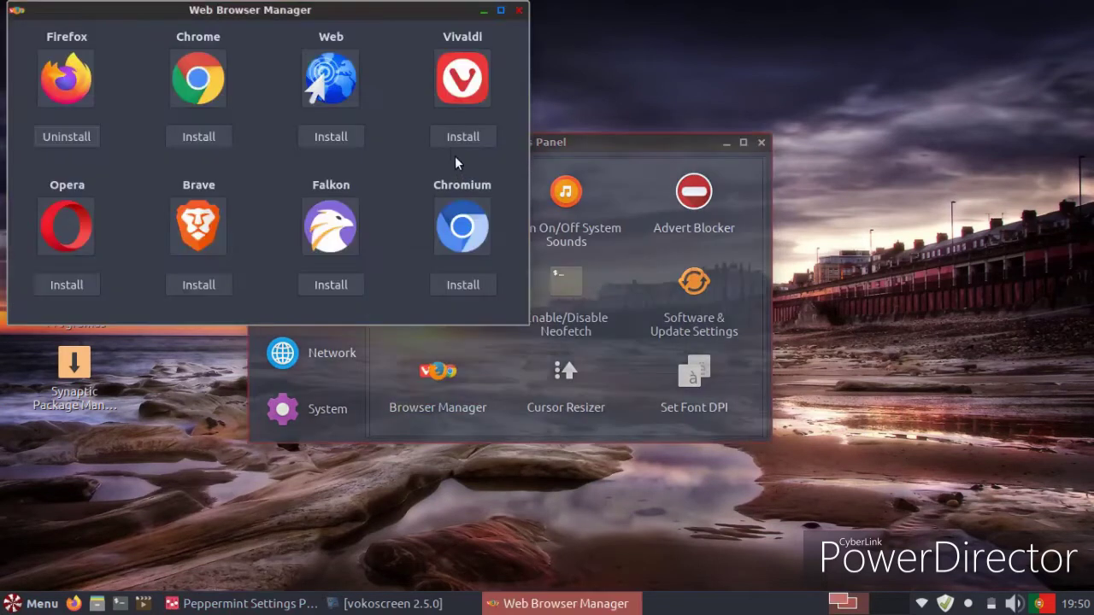
pyautogui.moveTo(378, 23); pyautogui.dragTo(632, 141)
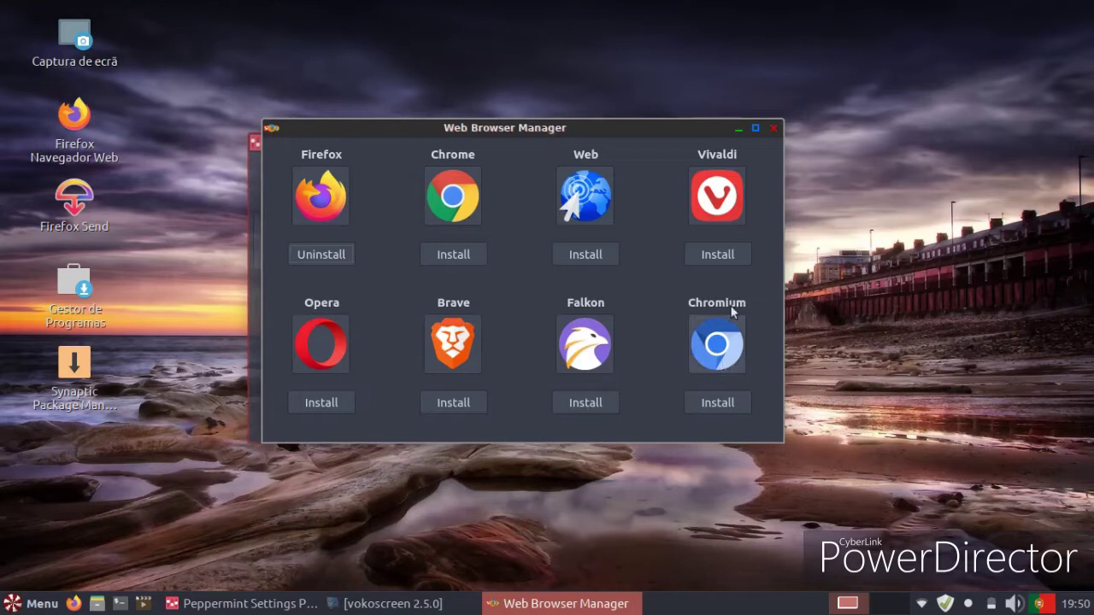
pyautogui.click(774, 127)
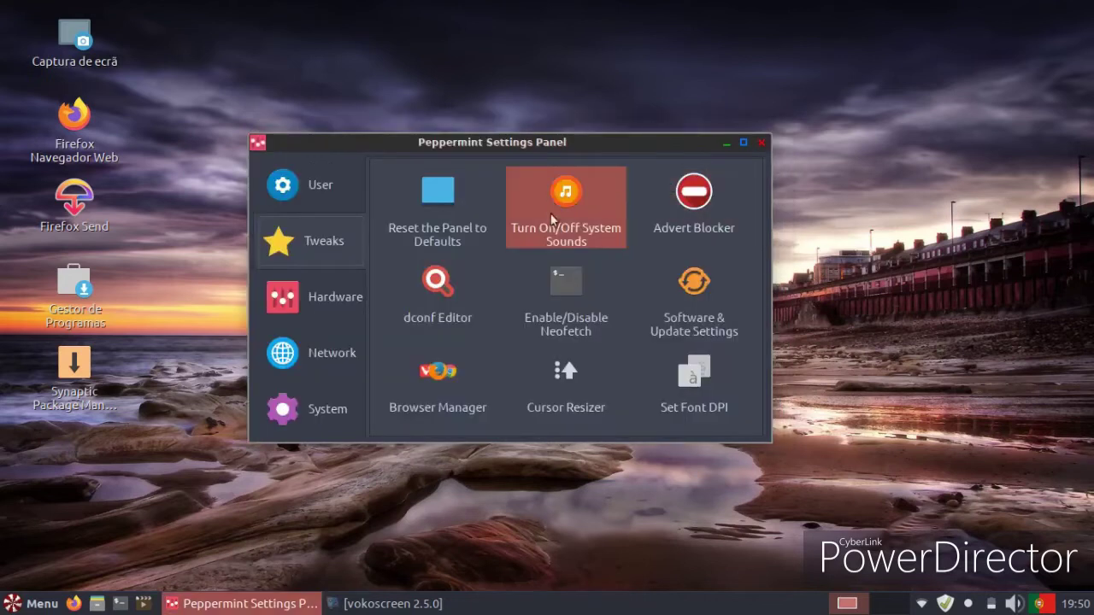
pyautogui.click(522, 348)
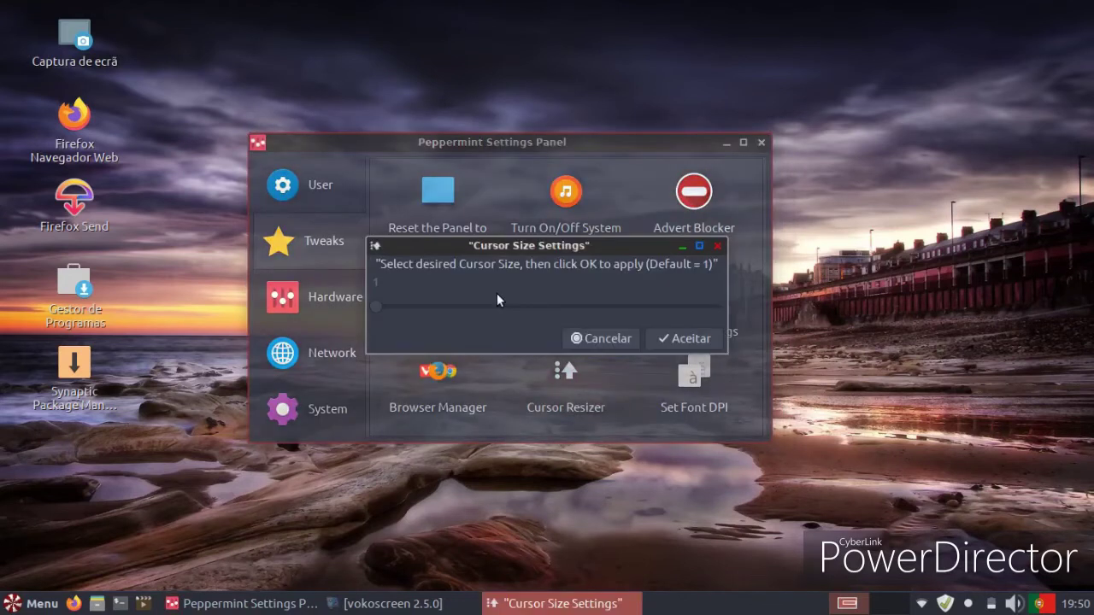
pyautogui.click(607, 338)
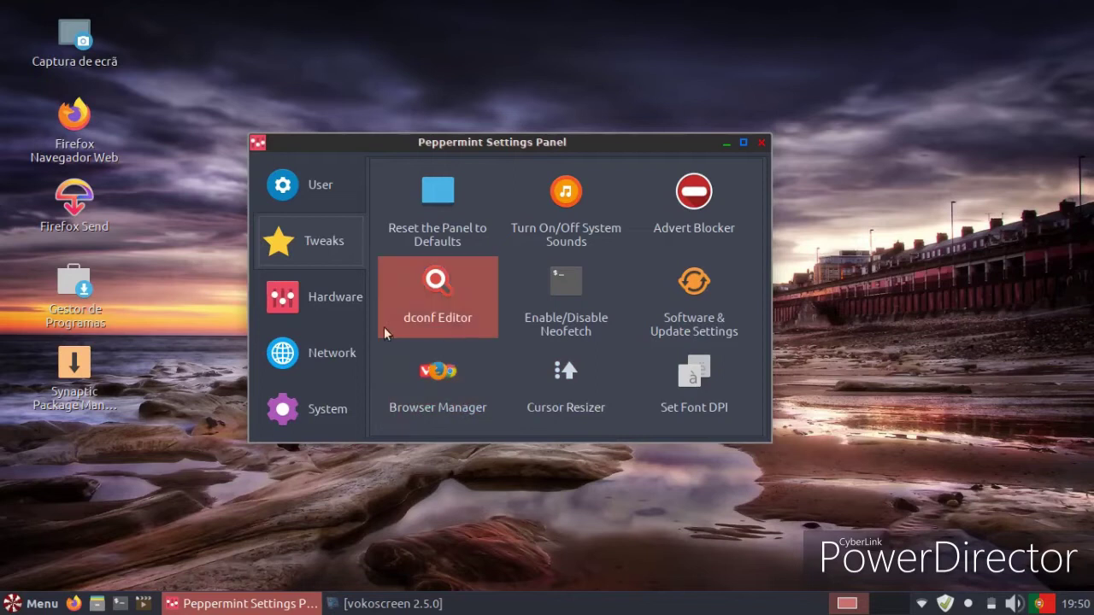
# - View the Audio Equalizer and the Sound settings from the Hardware section, closing each one
pyautogui.click(320, 298)
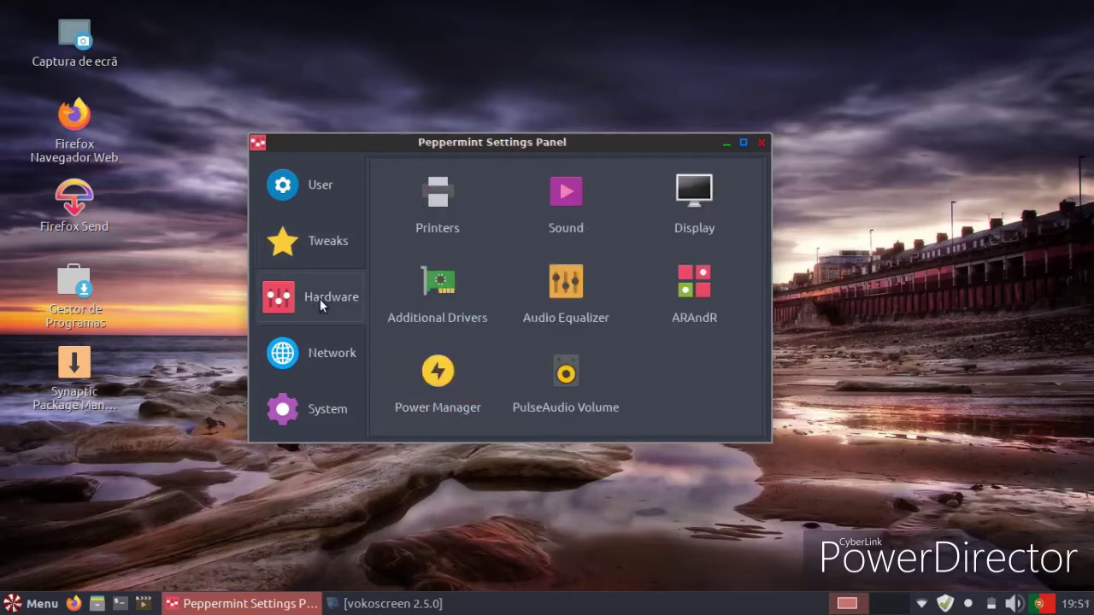
pyautogui.click(565, 327)
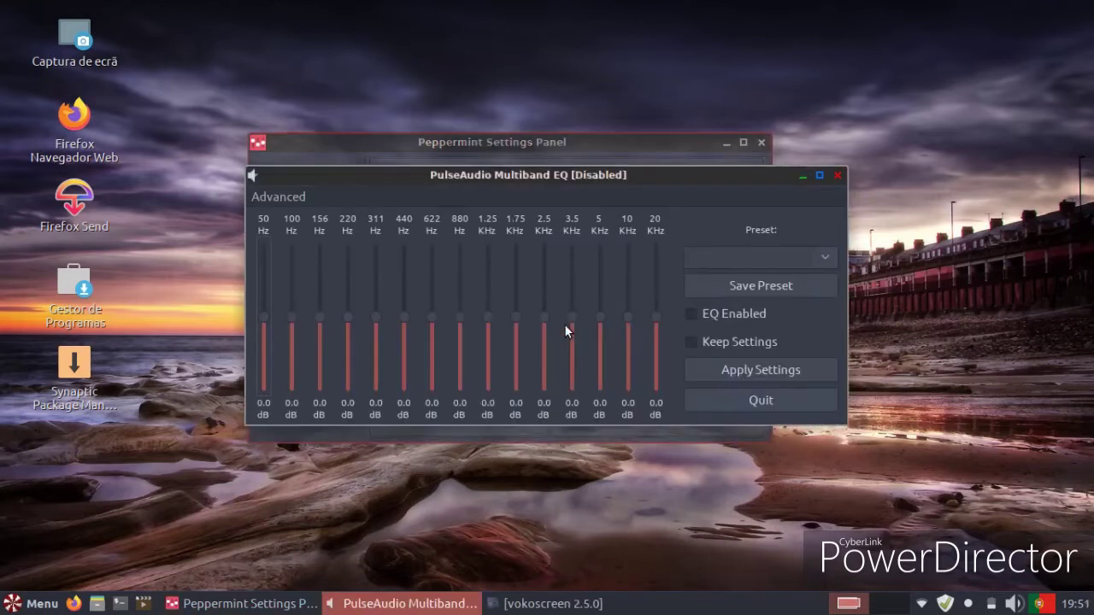
pyautogui.click(836, 178)
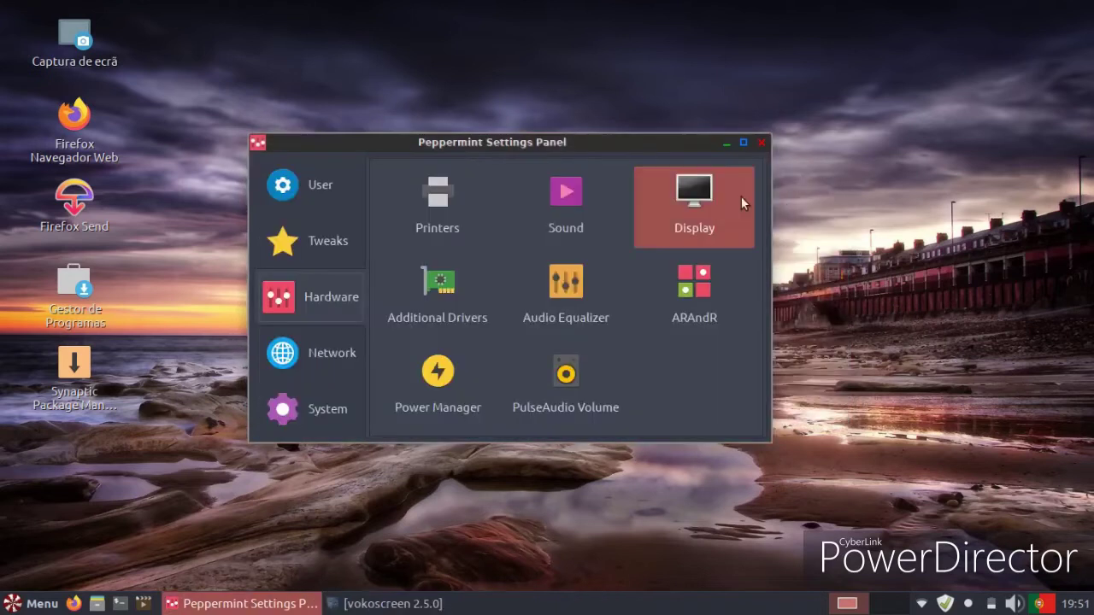
pyautogui.click(587, 223)
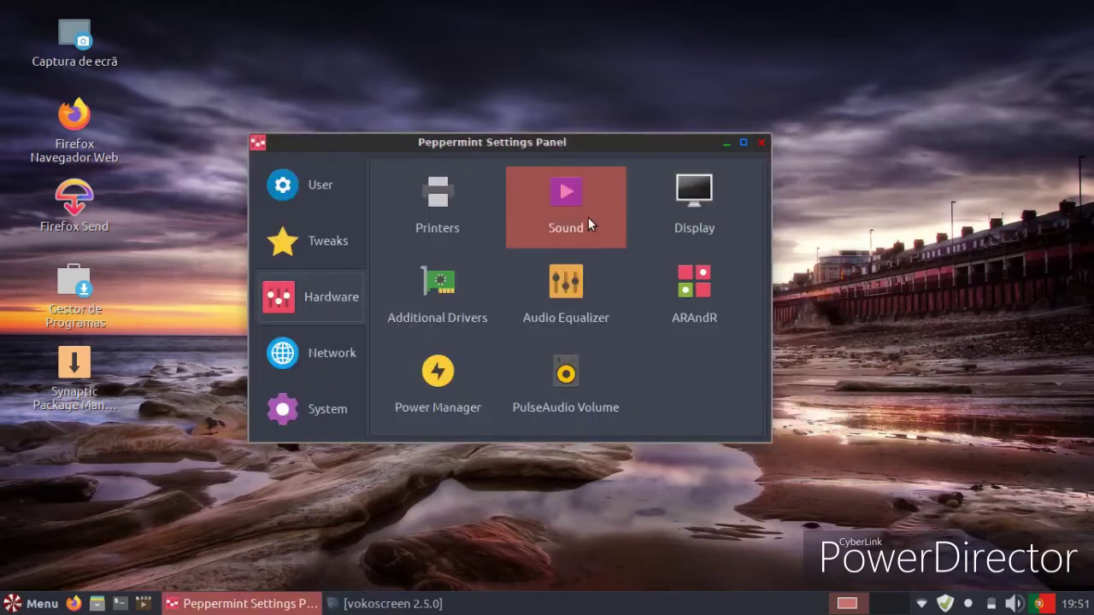
pyautogui.click(738, 136)
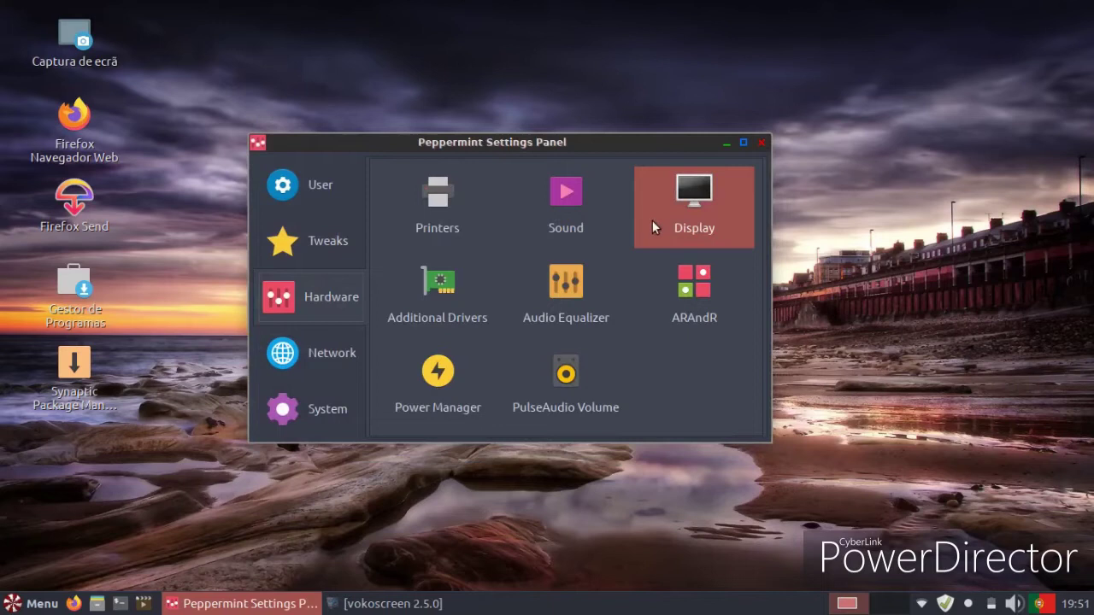
# - Try raising the Audio Equalizer's 20 KHz band to about 10.4 dB, 622 Hz to about 14.1 dB and 156 Hz slightly, closing without applying
pyautogui.click(575, 295)
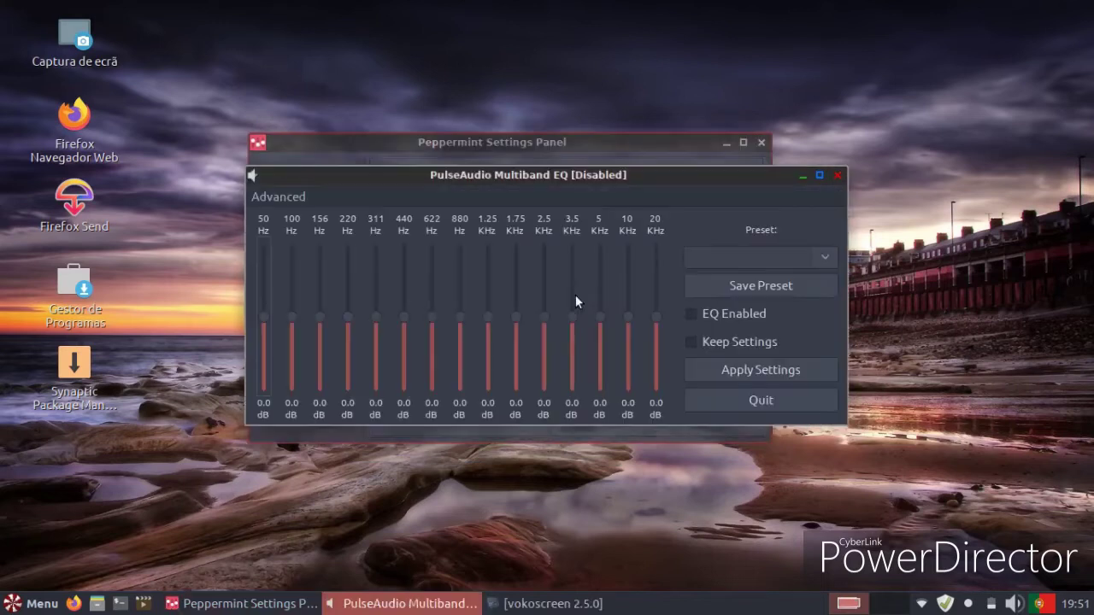
pyautogui.moveTo(655, 318); pyautogui.dragTo(658, 292)
pyautogui.moveTo(433, 318); pyautogui.dragTo(437, 291)
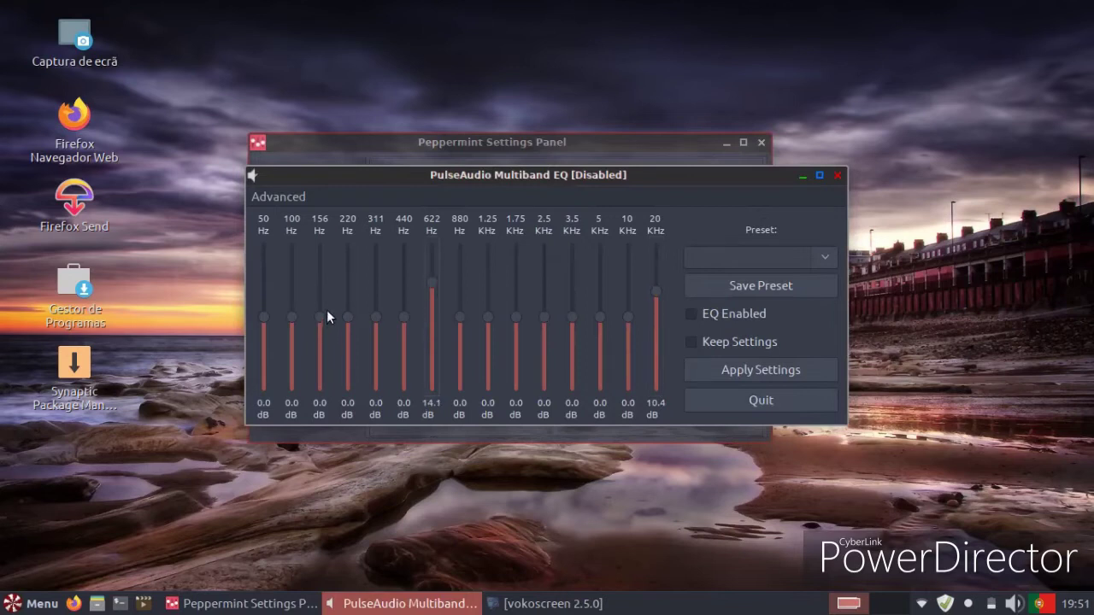
pyautogui.moveTo(321, 315); pyautogui.dragTo(321, 300)
pyautogui.click(837, 175)
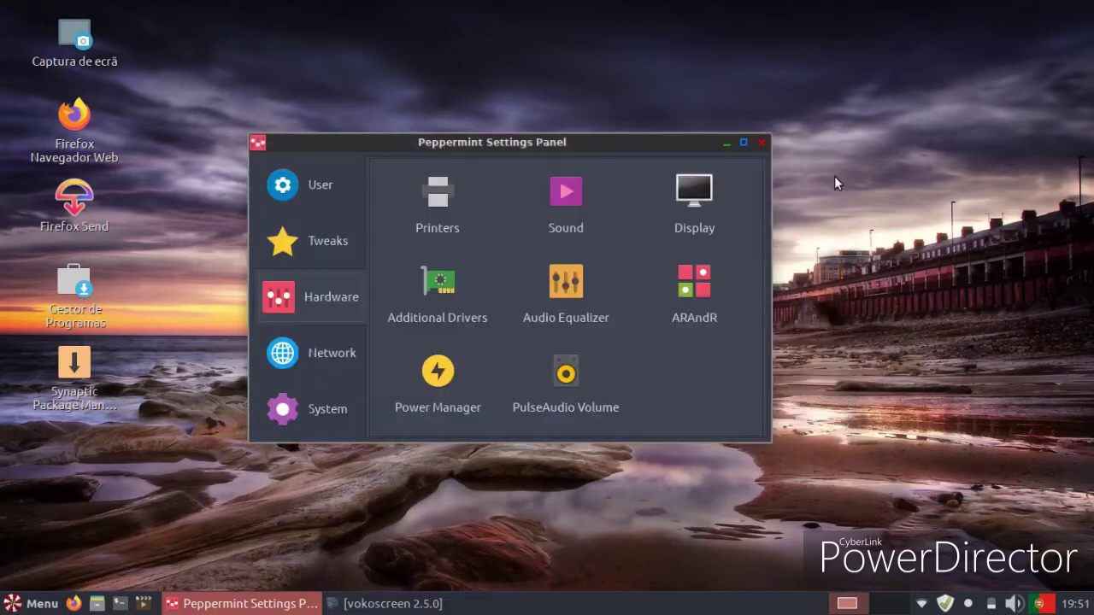
# - Raise the internal audio output volume to 153% in PulseAudio Volume and close the volume control
pyautogui.click(572, 346)
pyautogui.moveTo(454, 252); pyautogui.dragTo(780, 260)
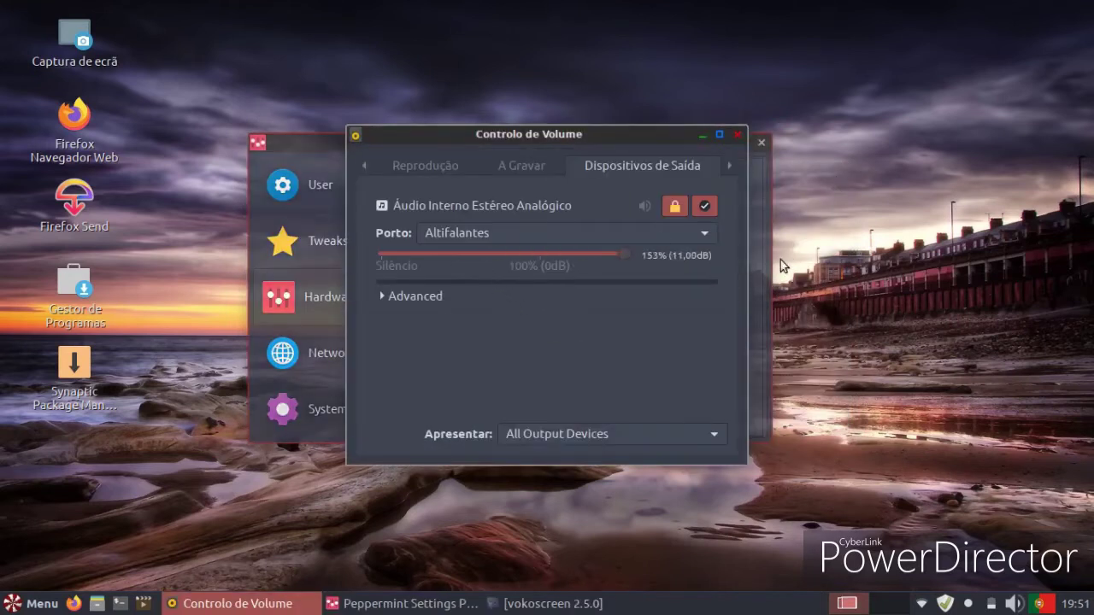
pyautogui.click(736, 135)
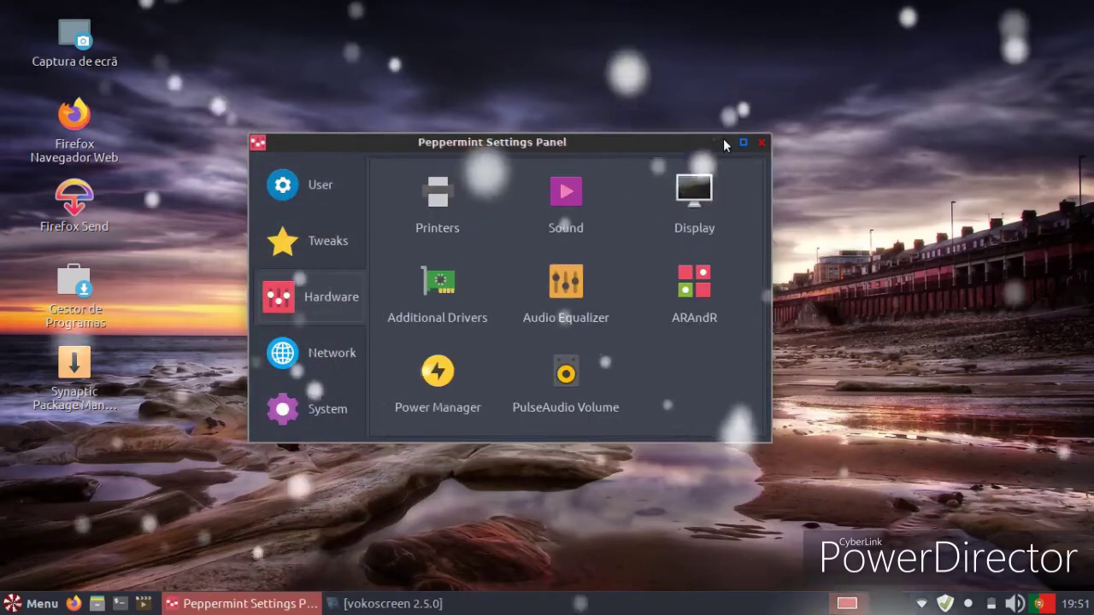
# - Look through the Power Manager's general, system, display, security and devices settings, and close it
pyautogui.click(454, 359)
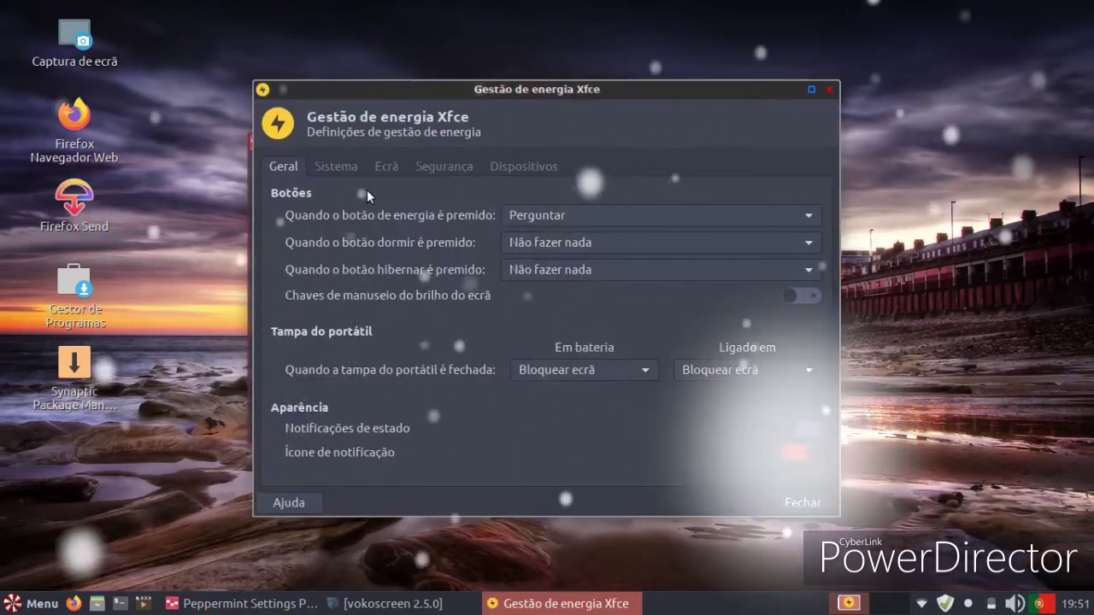
pyautogui.click(352, 166)
pyautogui.click(388, 167)
pyautogui.click(434, 169)
pyautogui.click(505, 170)
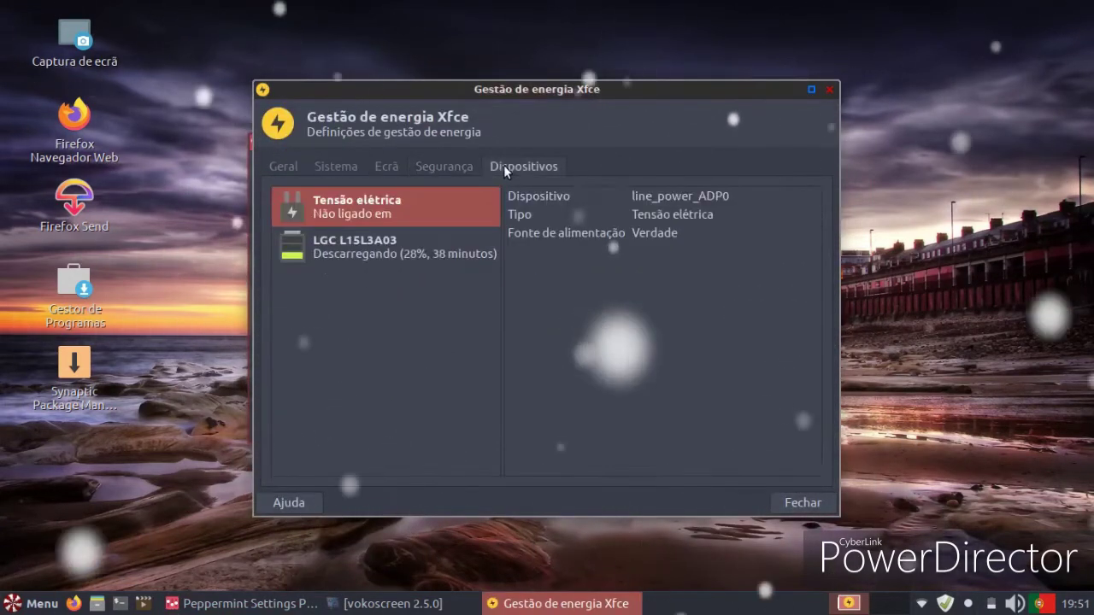
pyautogui.click(829, 89)
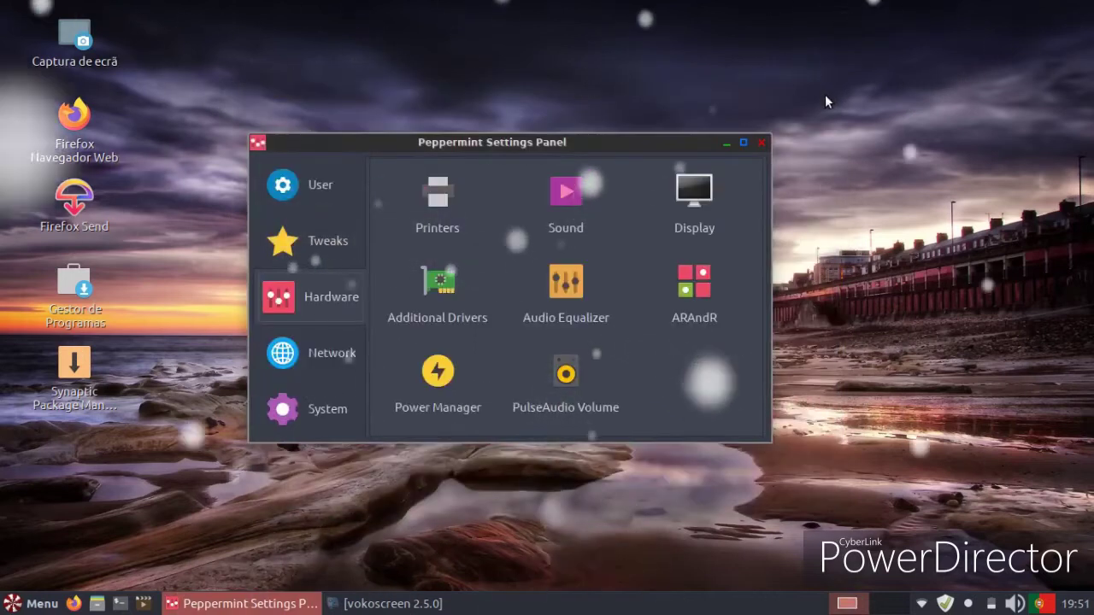
# - Browse the Network and System sections, view the System Information report, and close it
pyautogui.click(328, 356)
pyautogui.click(317, 412)
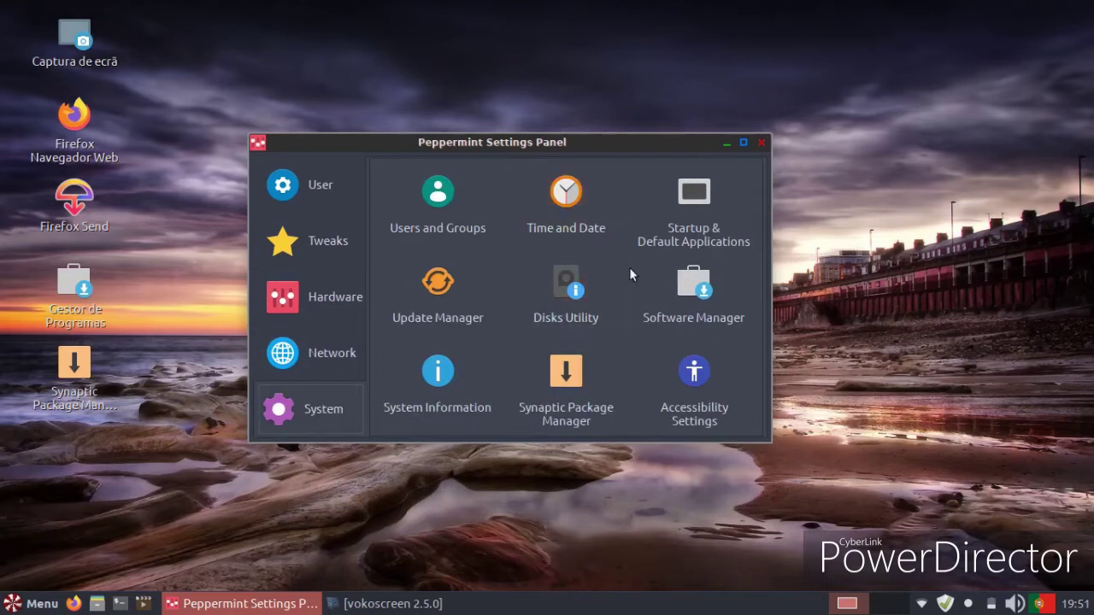
pyautogui.click(475, 402)
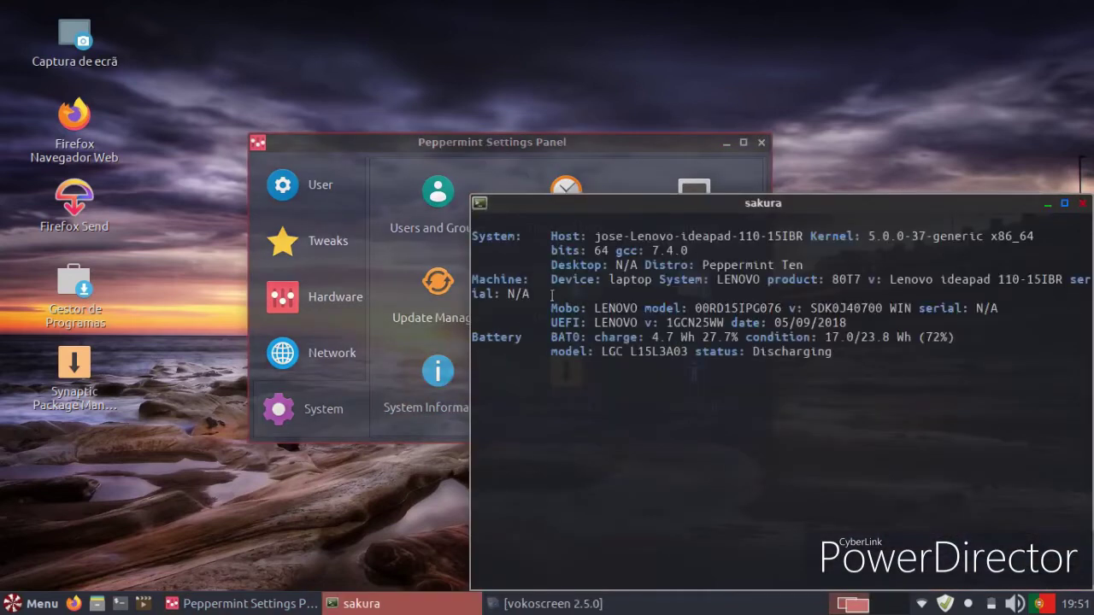
pyautogui.moveTo(599, 211); pyautogui.dragTo(477, 131)
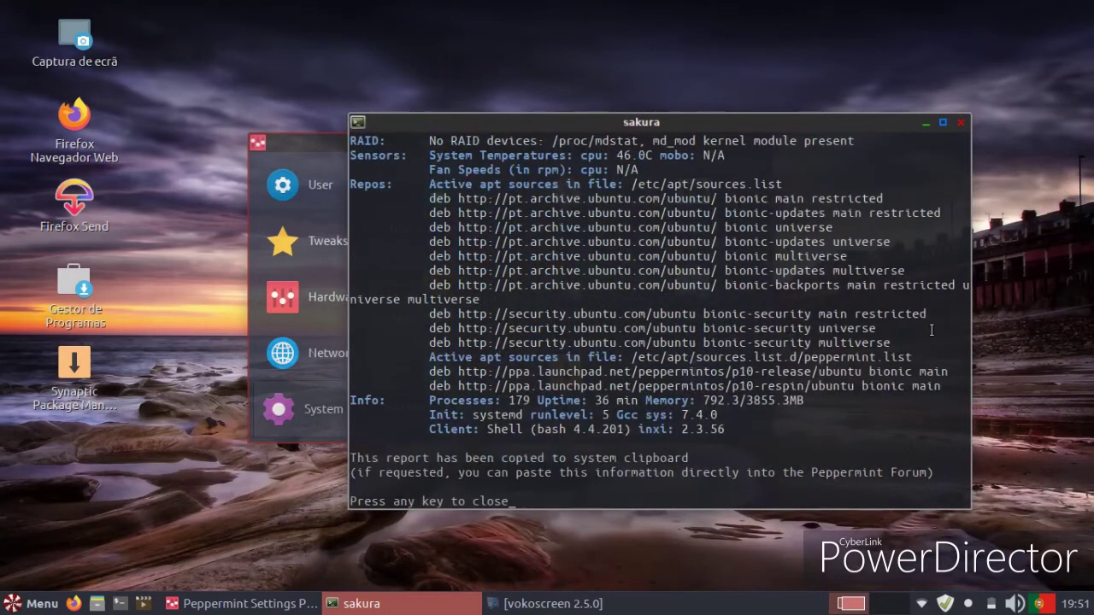
pyautogui.press('Return')
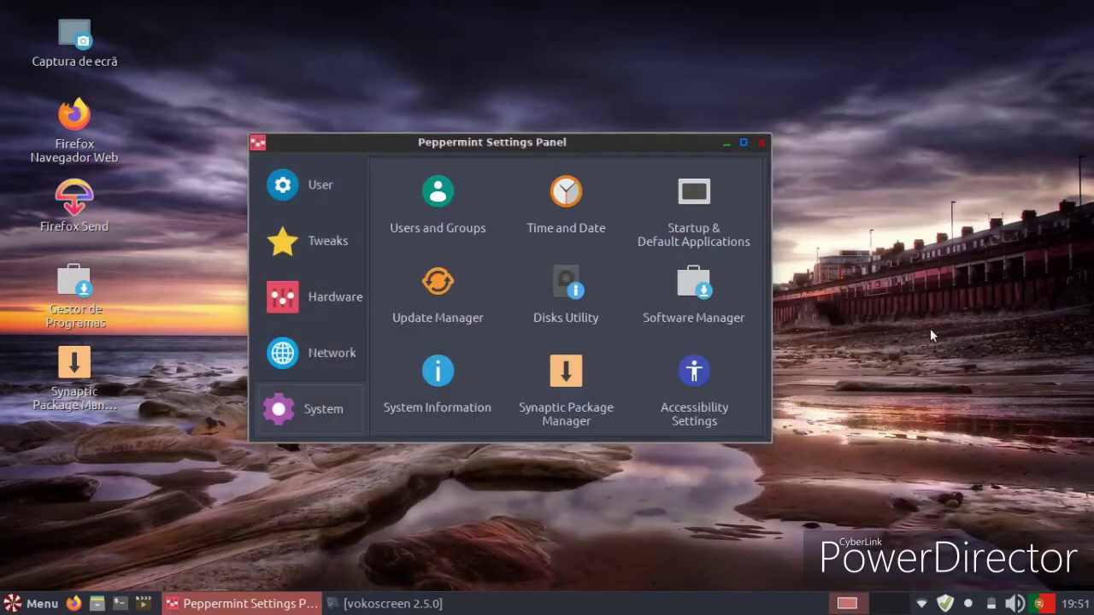
# - View the Accessibility Settings, close them, and open the Time and Date settings
pyautogui.click(680, 370)
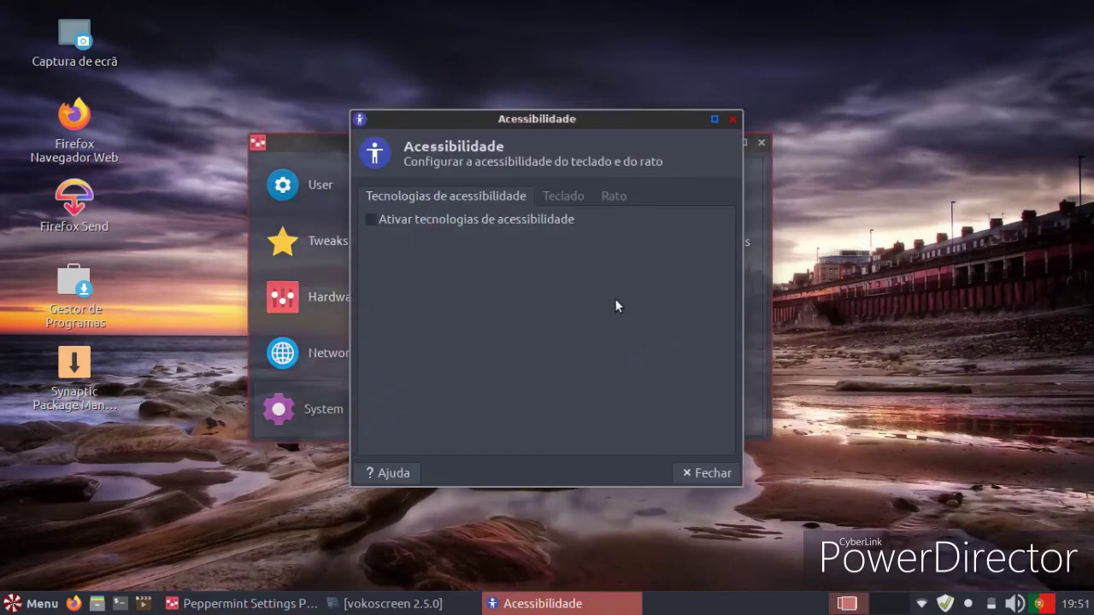
pyautogui.click(707, 474)
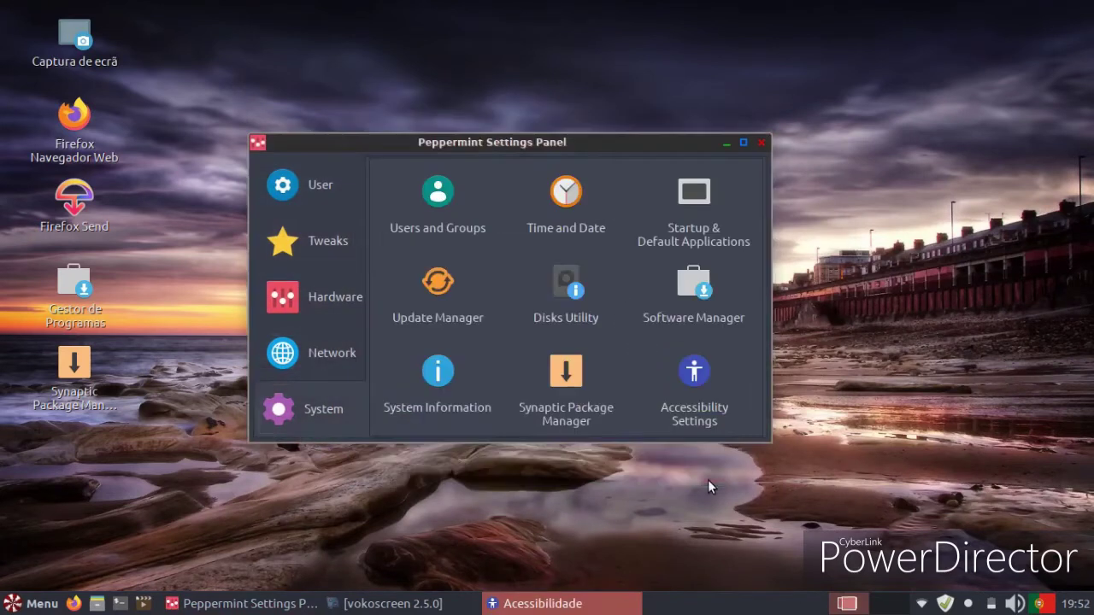
pyautogui.click(568, 225)
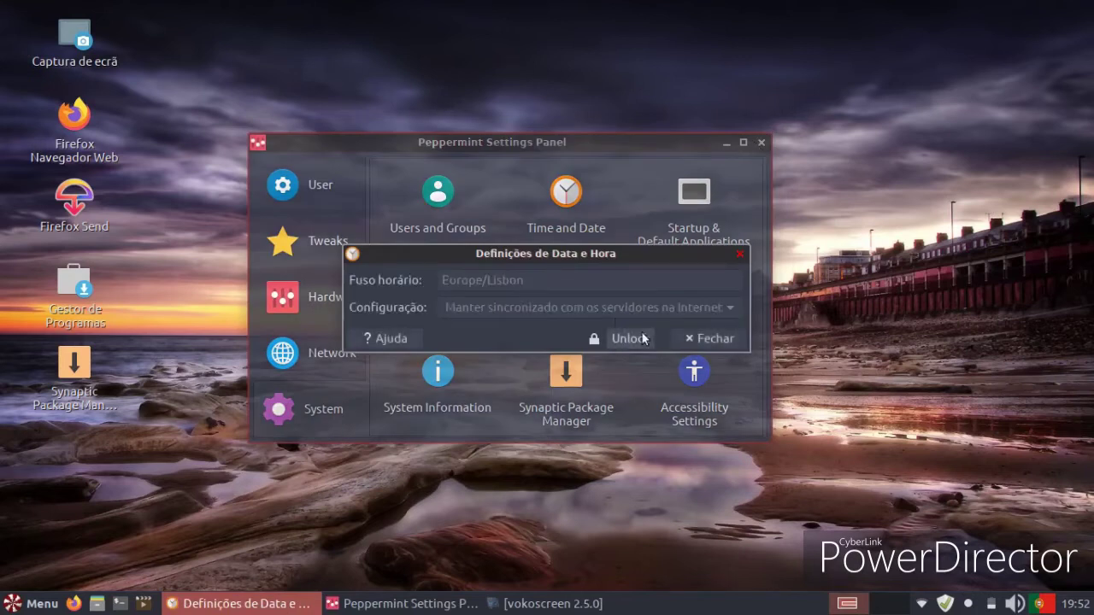
# - Close the Time and Date settings and the Peppermint Settings Panel
pyautogui.click(740, 255)
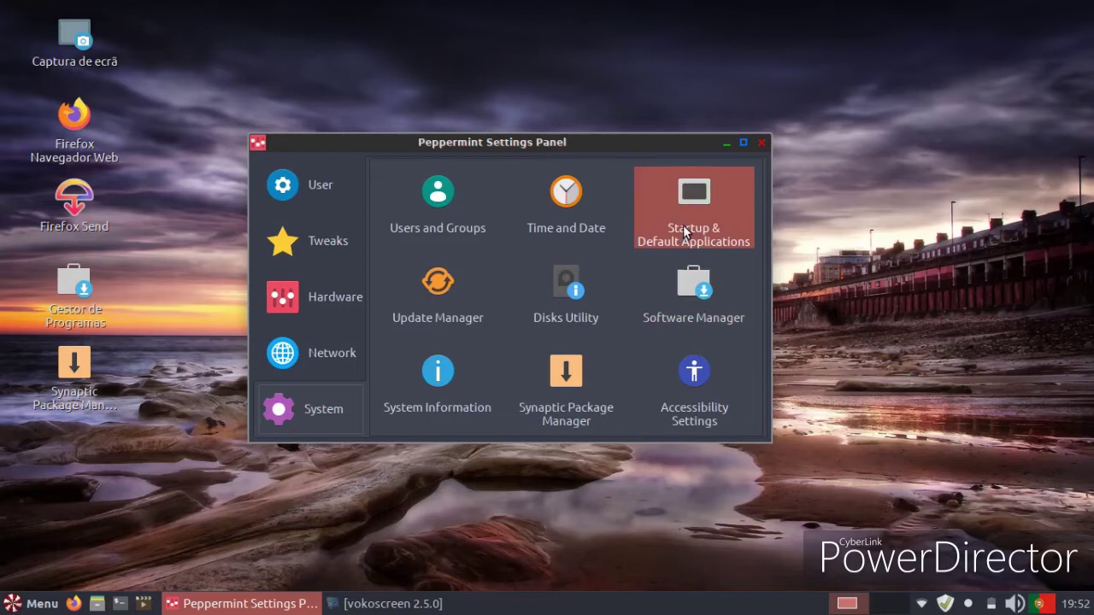
pyautogui.click(761, 143)
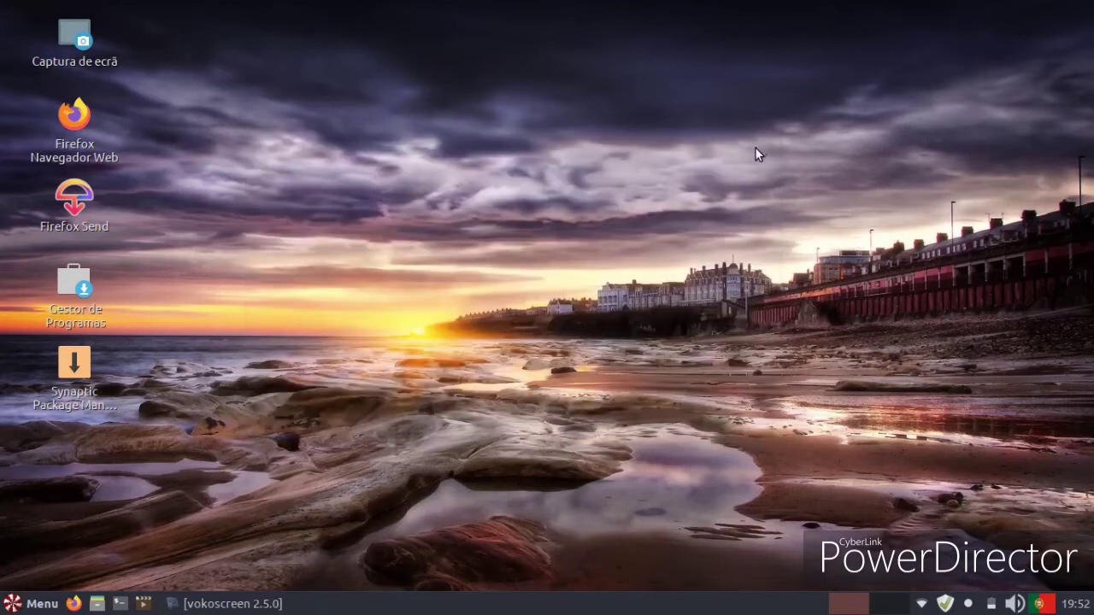
pyautogui.click(48, 605)
pyautogui.click(475, 522)
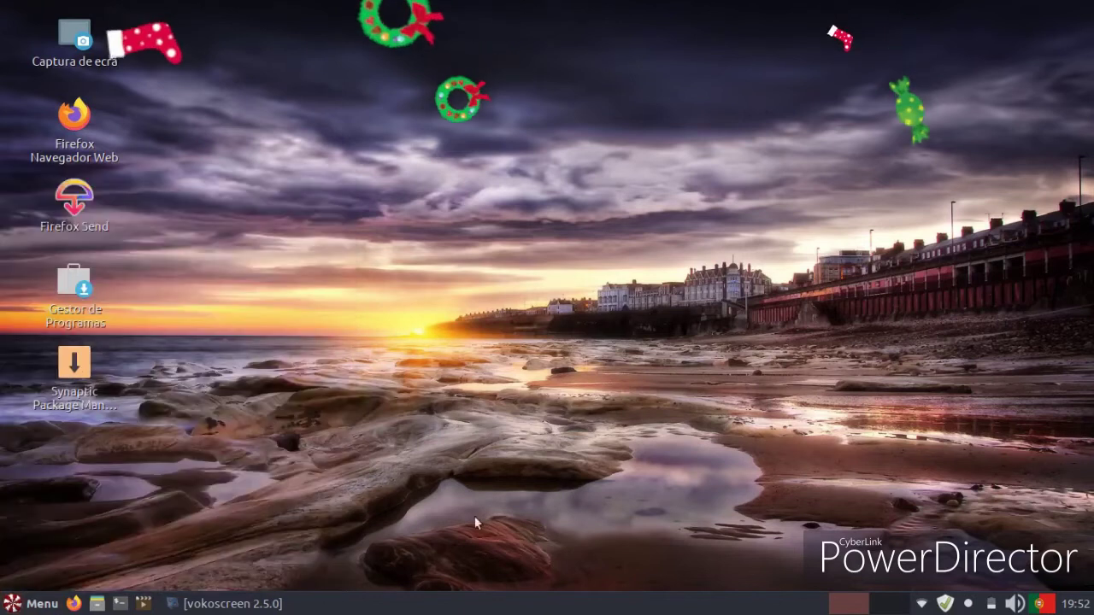
pyautogui.click(275, 604)
pyautogui.click(275, 603)
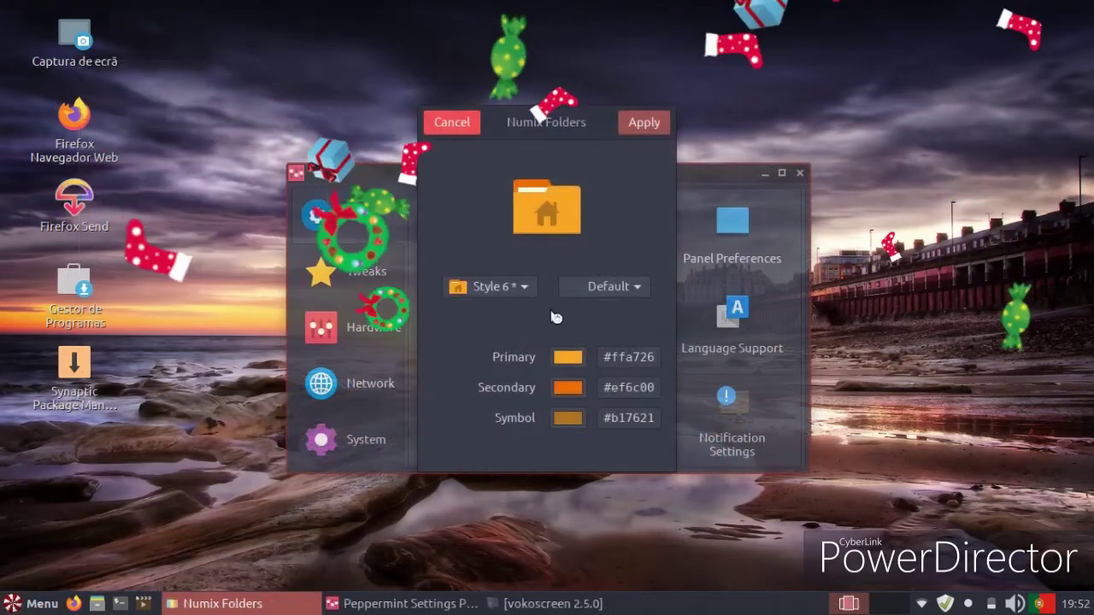
# - Try the green colour for the Numix folder icons, set them to Style 5 in Purple, and apply the change
pyautogui.click(608, 286)
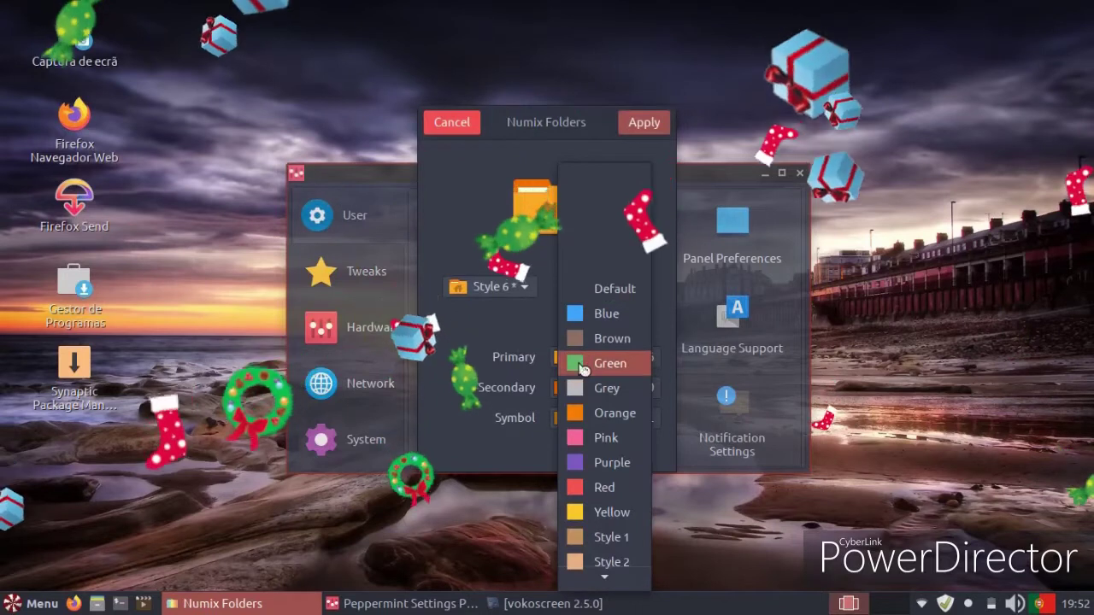
pyautogui.click(581, 363)
pyautogui.click(604, 287)
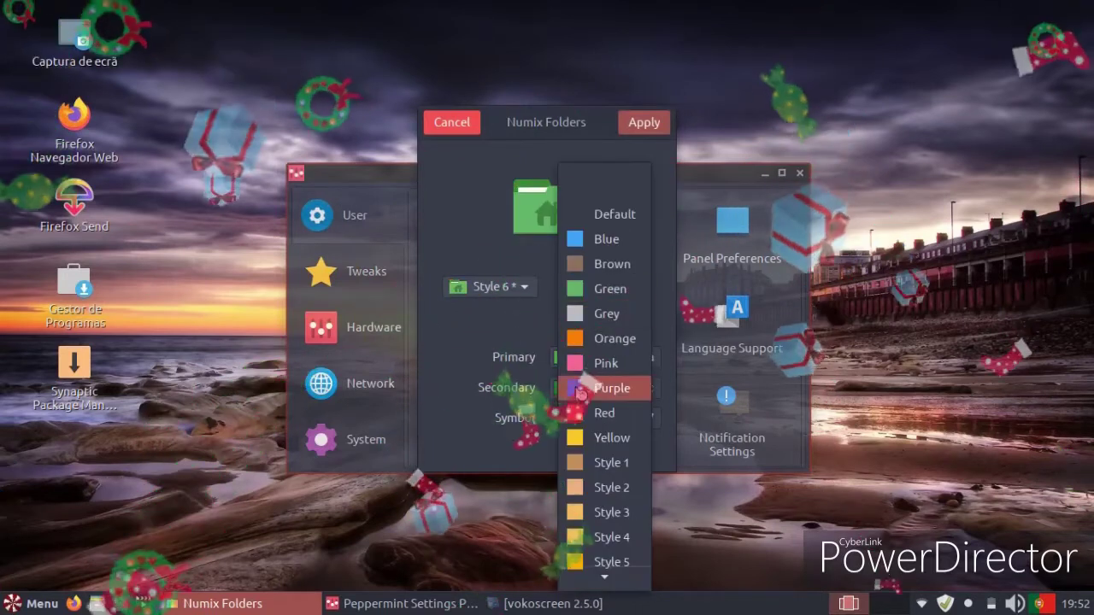
pyautogui.click(574, 389)
pyautogui.click(504, 289)
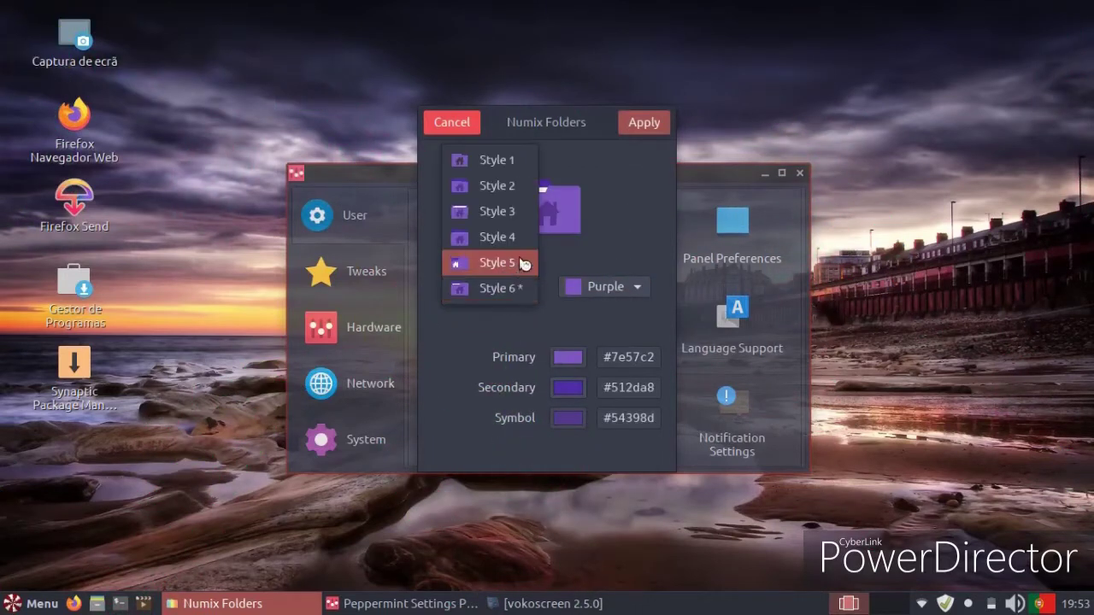
pyautogui.click(513, 258)
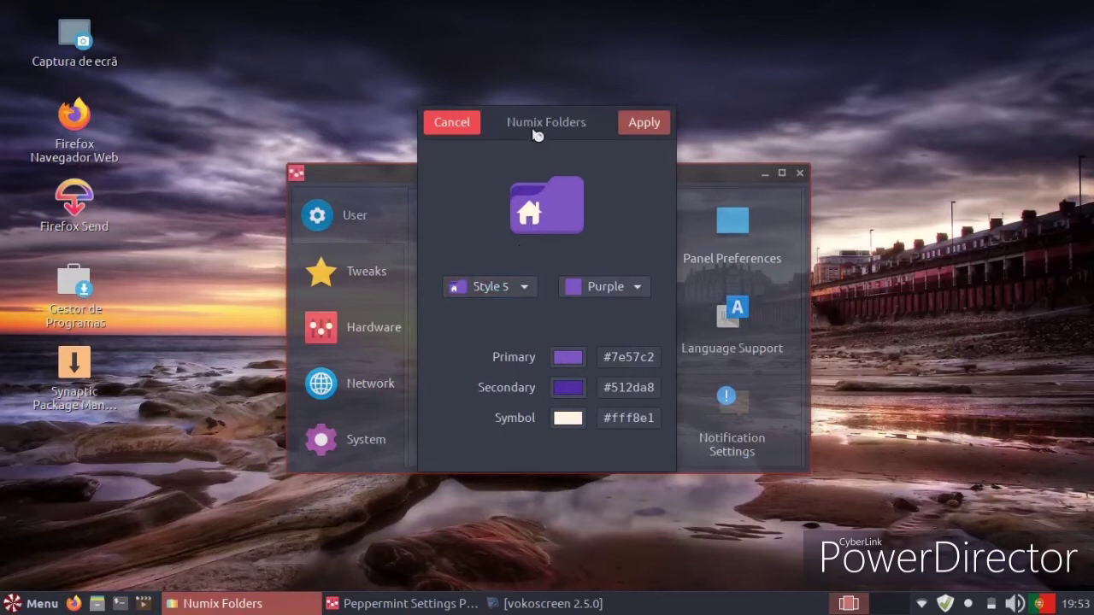
pyautogui.click(645, 129)
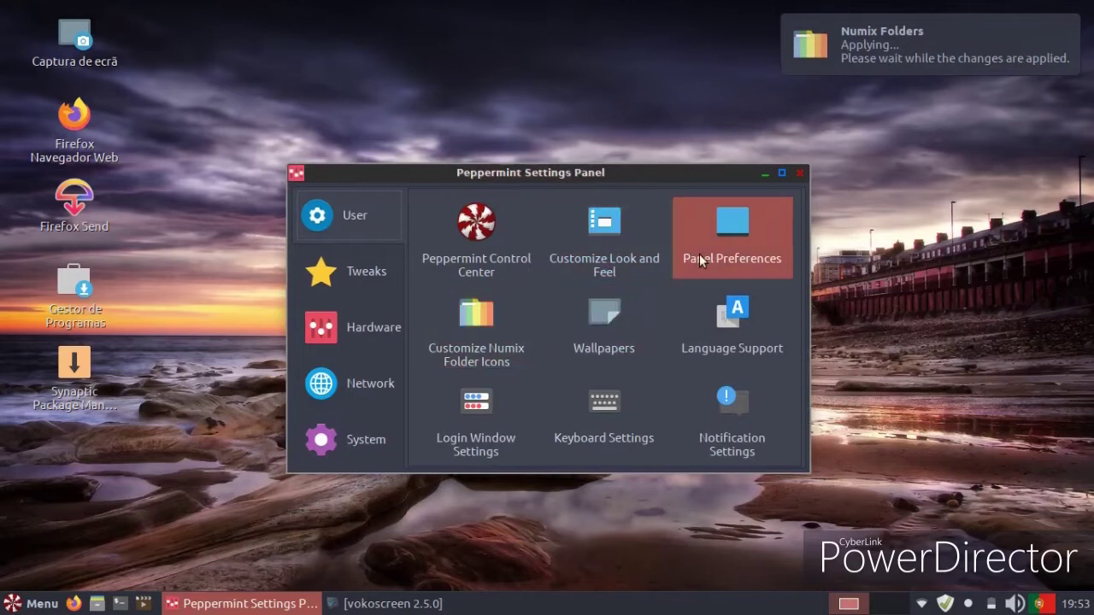
# - Glance at the Tweaks section, open Customize Look and Feel from the User section, and apply the Arc-Teal-Dark widget style
pyautogui.click(364, 282)
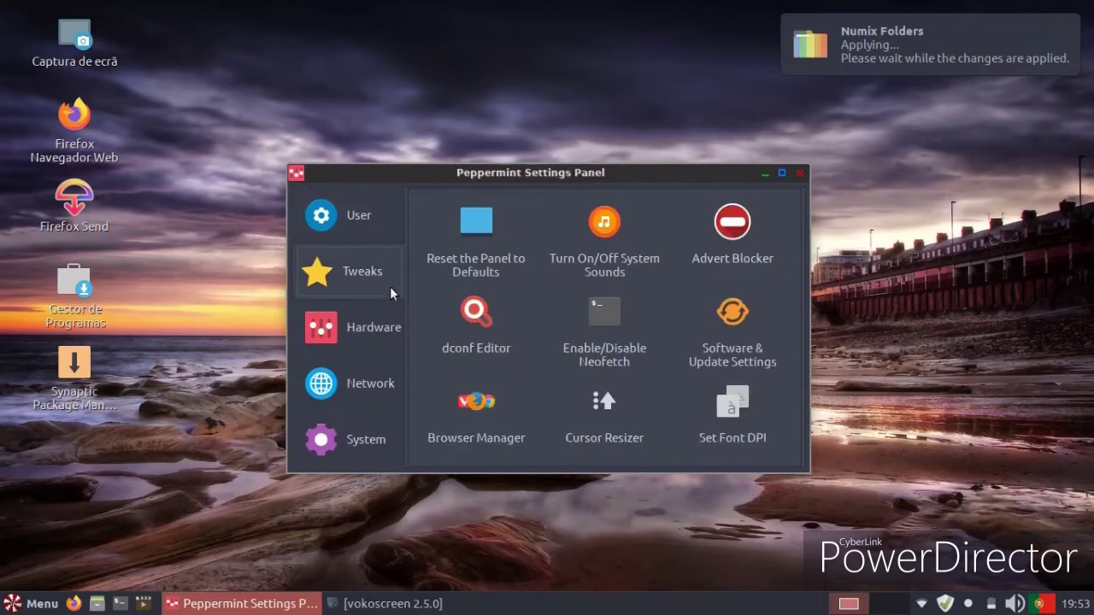
pyautogui.click(368, 217)
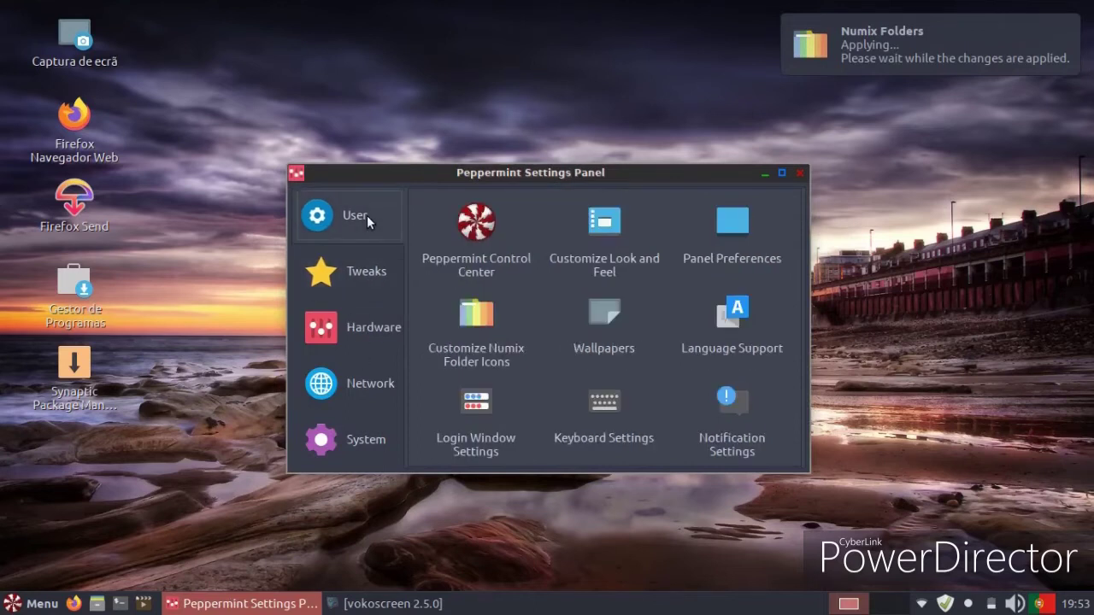
pyautogui.click(581, 264)
pyautogui.moveTo(476, 124); pyautogui.dragTo(547, 141)
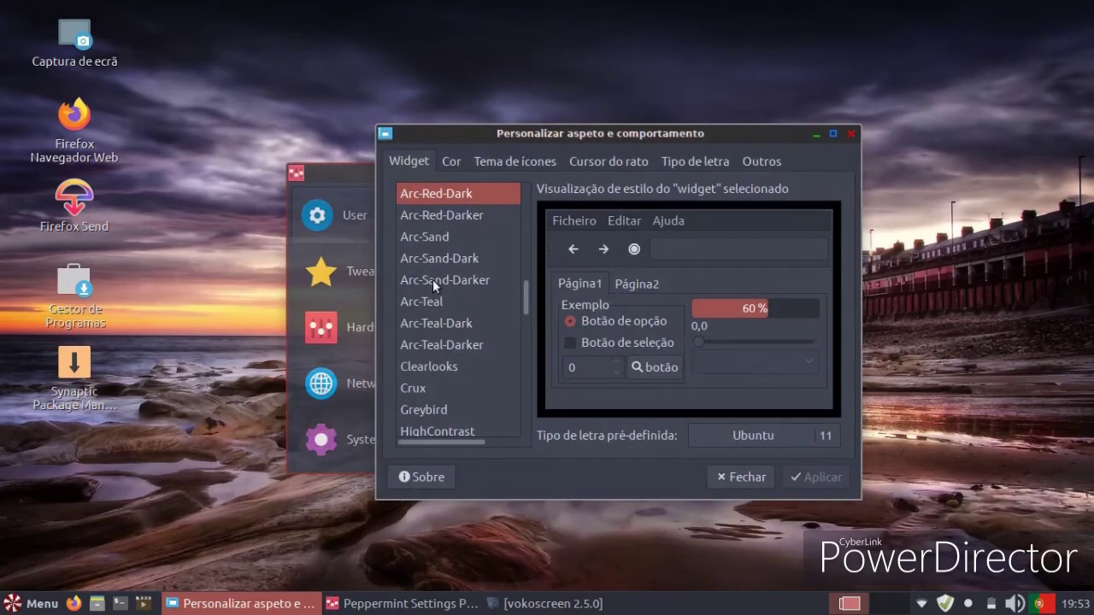
pyautogui.press('Down')
pyautogui.click(424, 308)
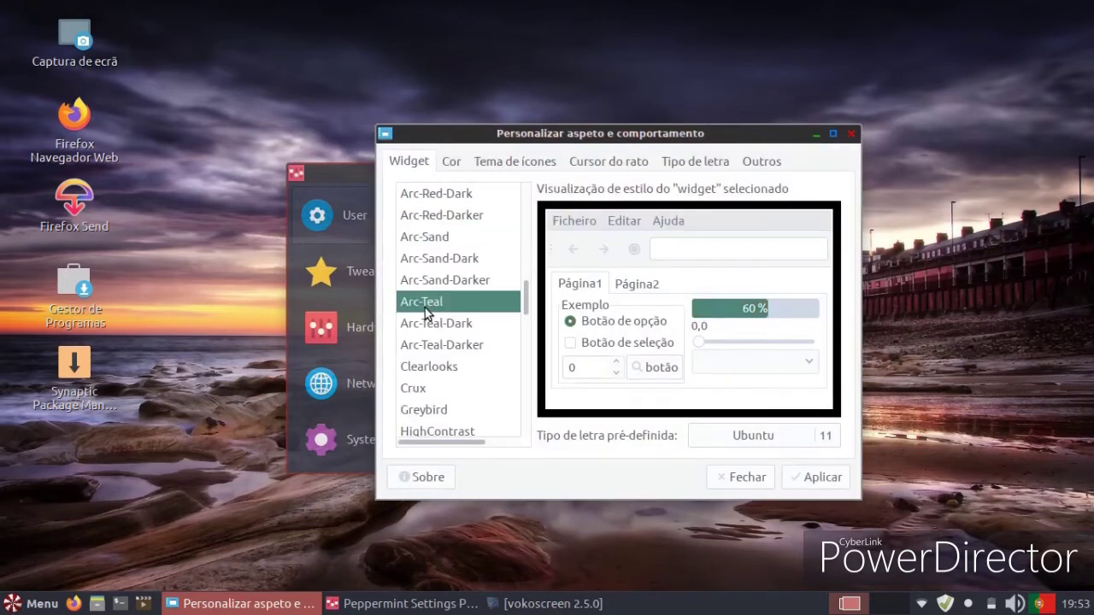
pyautogui.click(423, 326)
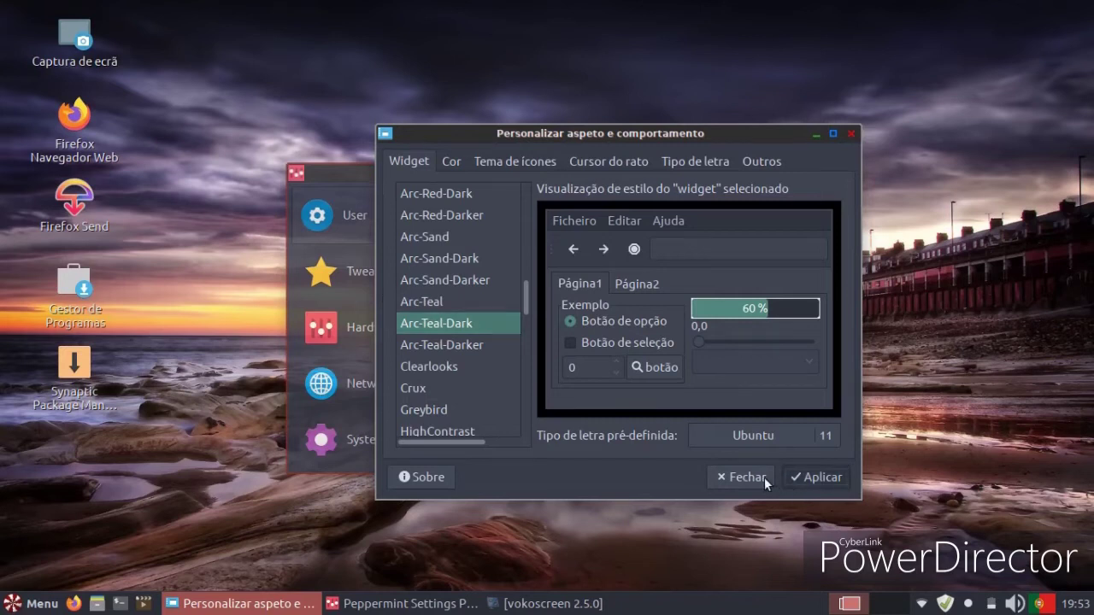
# - View the colour scheme settings and apply the Peppermix-Brown icon theme
pyautogui.click(450, 163)
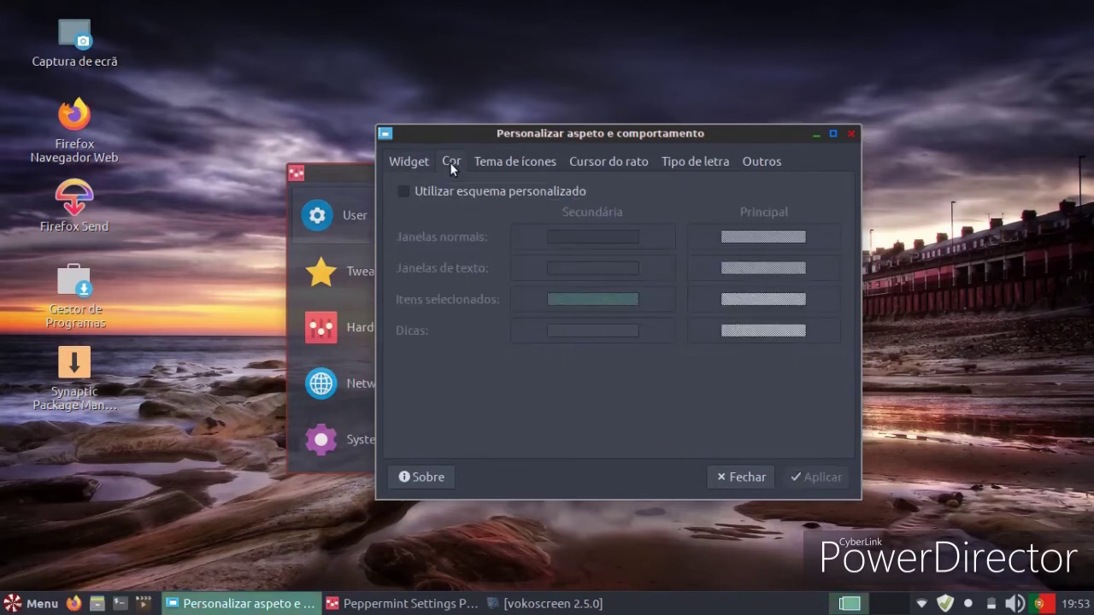
pyautogui.click(478, 161)
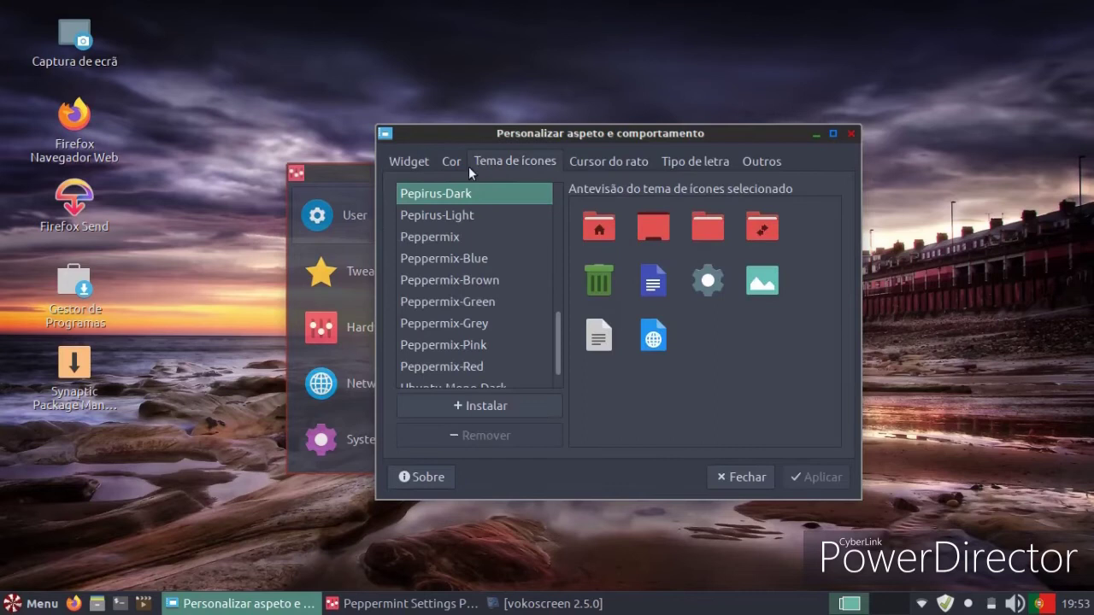
pyautogui.scroll(-1, 464, 242)
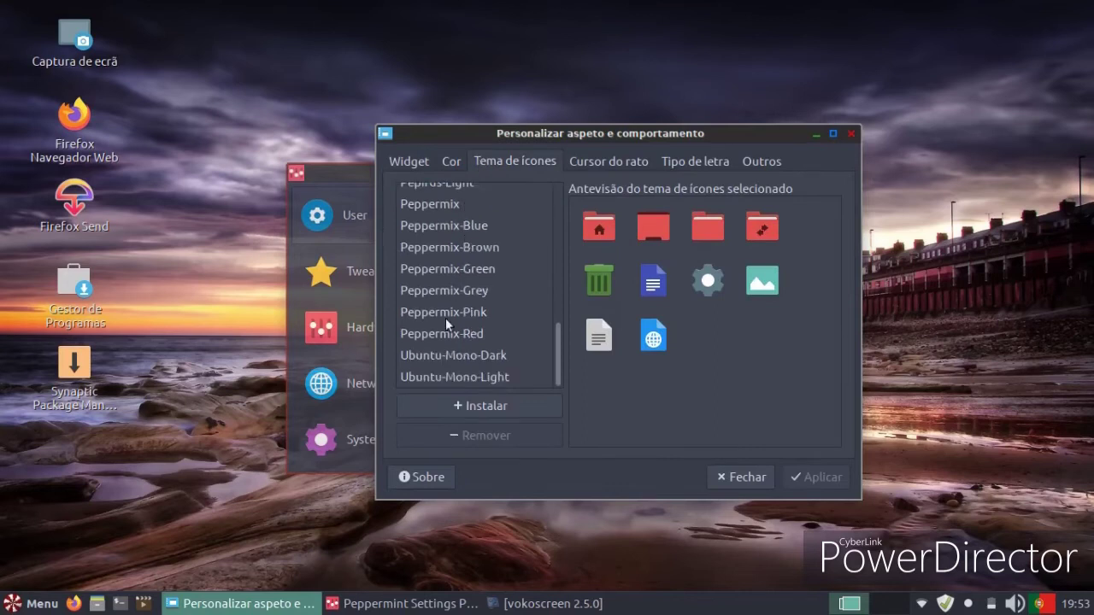
pyautogui.click(427, 247)
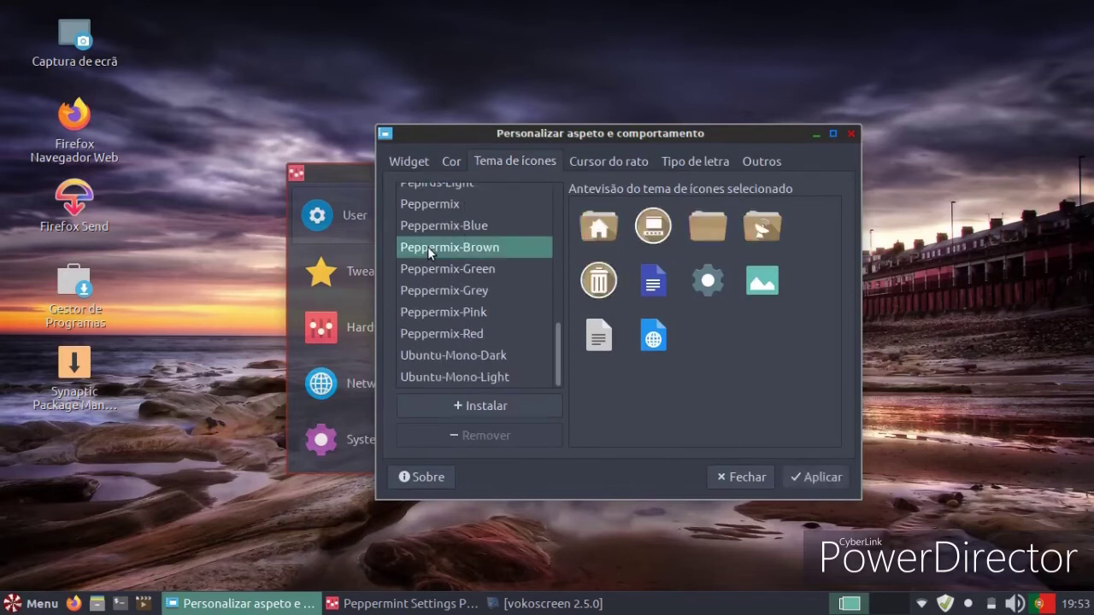
pyautogui.click(827, 479)
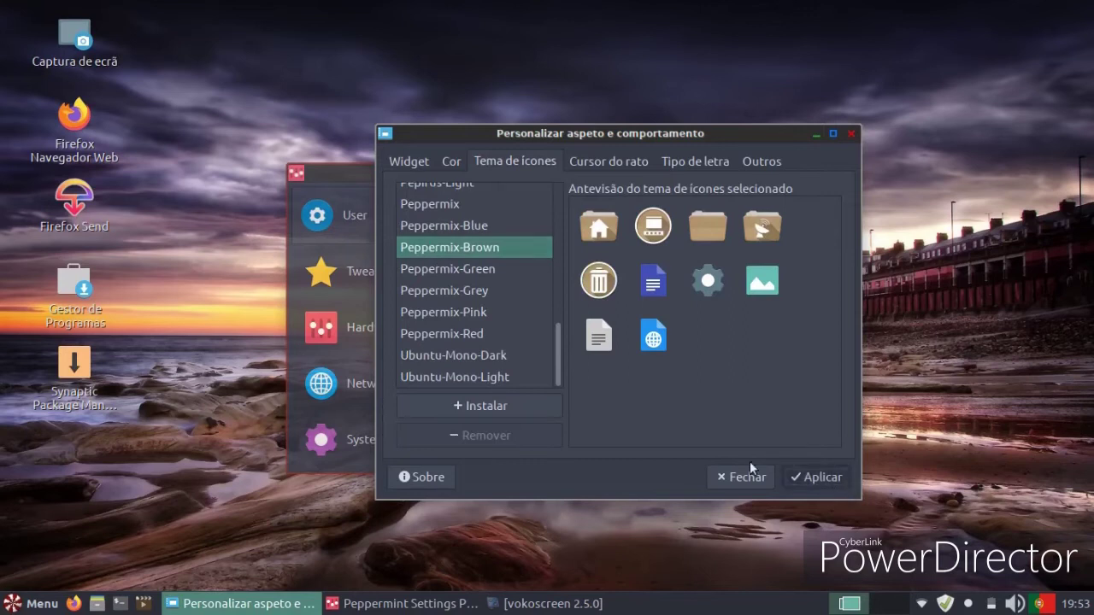
# - Check the recently used applications in the main menu, and bring up and minimize the vokoscreen recorder
pyautogui.click(20, 601)
pyautogui.click(86, 238)
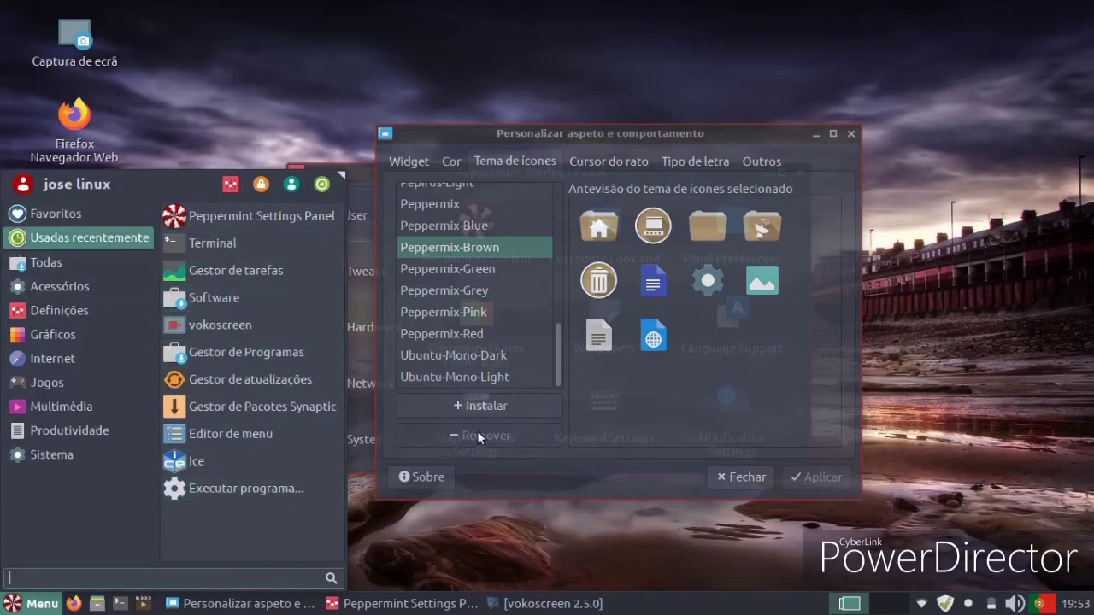
pyautogui.click(429, 424)
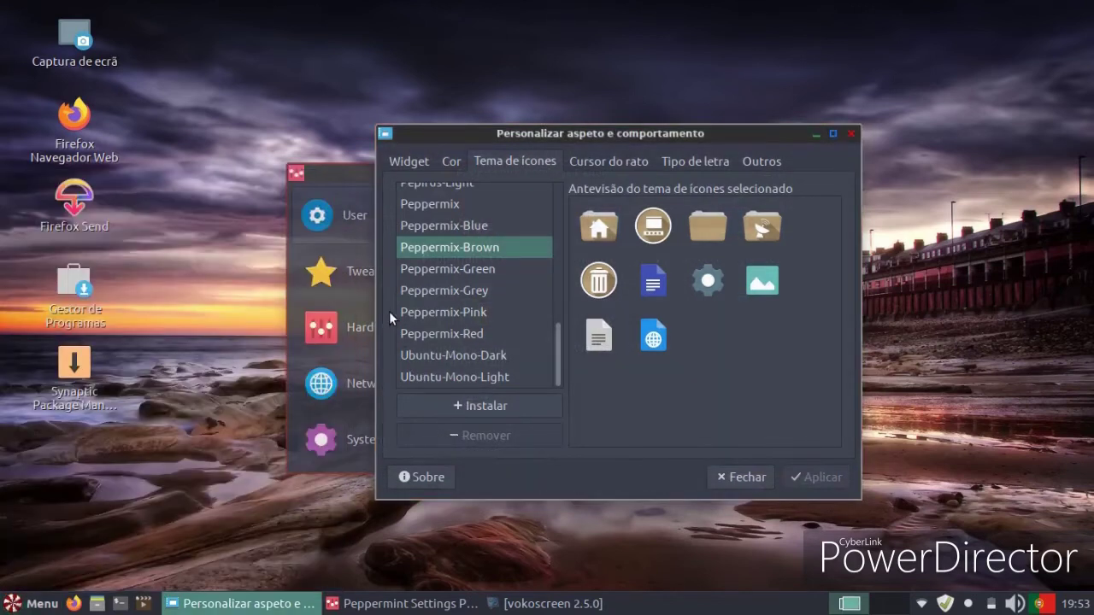
pyautogui.click(547, 603)
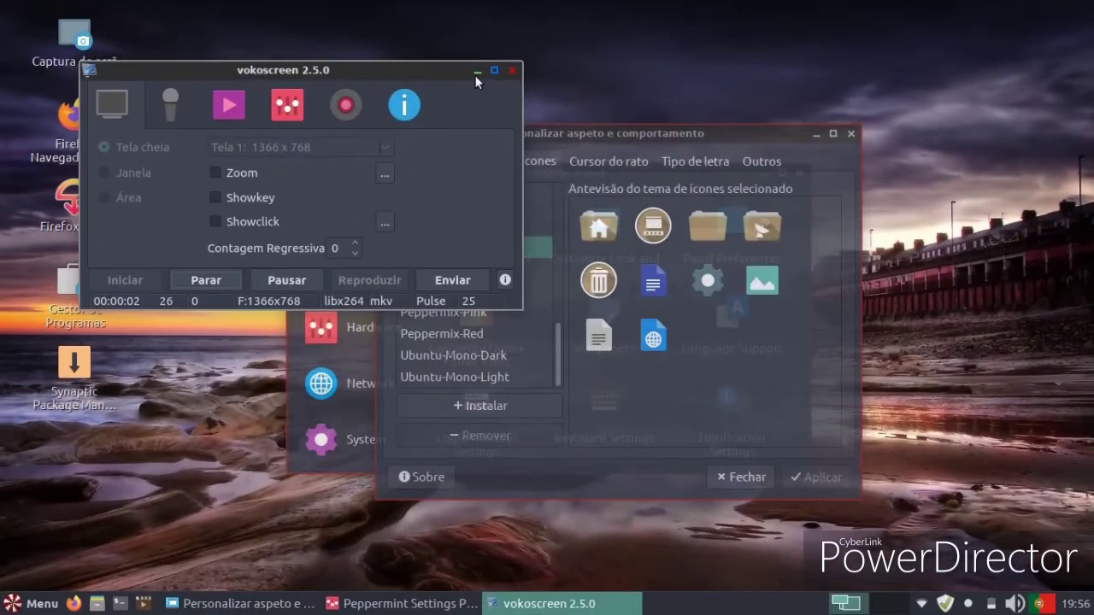
pyautogui.click(475, 76)
# - Preview the Peppermix-Pink and Ubuntu-Mono-Light icon themes, and apply the Numix Light icon theme
pyautogui.click(442, 312)
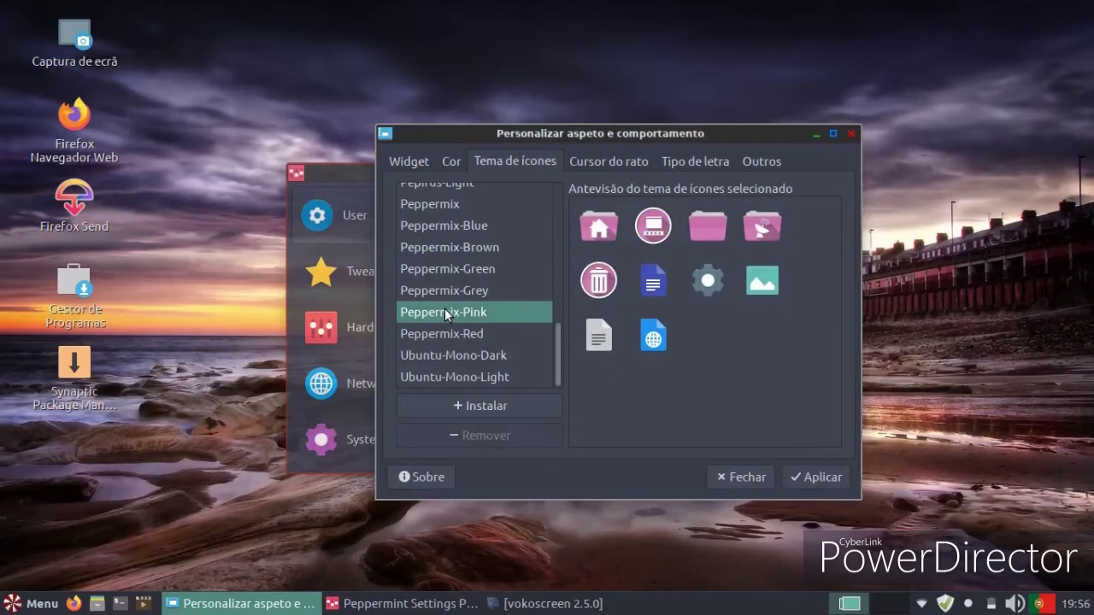
pyautogui.click(492, 377)
pyautogui.scroll(5, 491, 355)
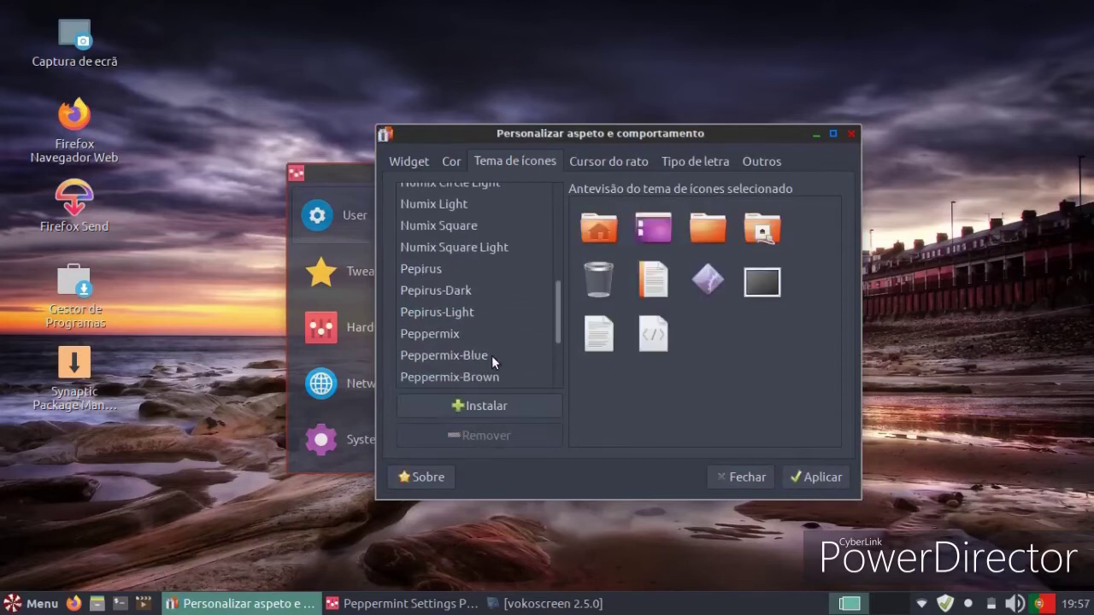
pyautogui.click(445, 367)
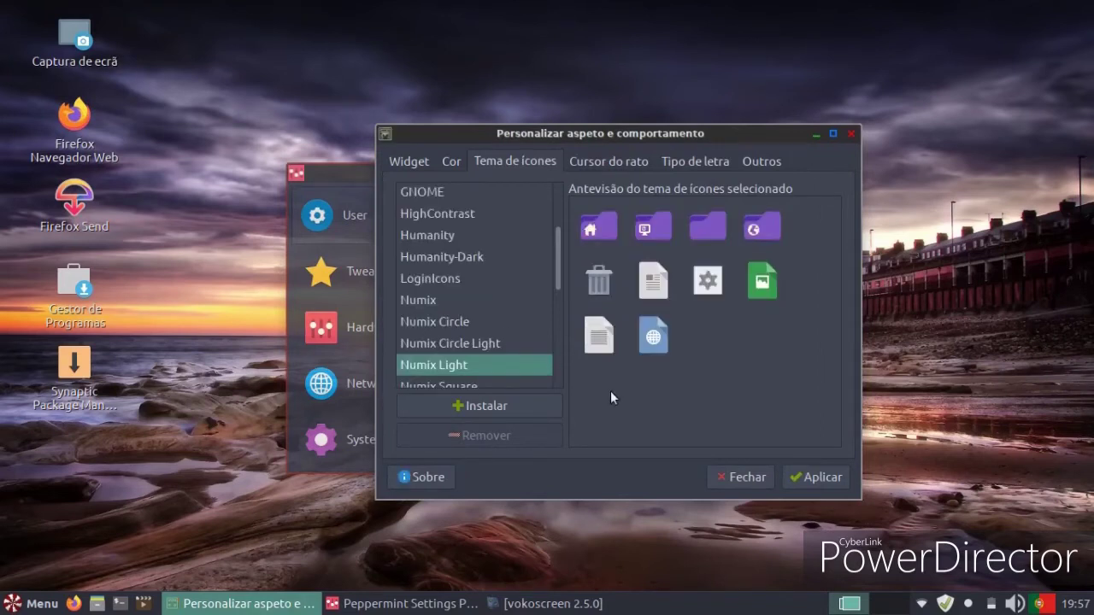
pyautogui.click(816, 477)
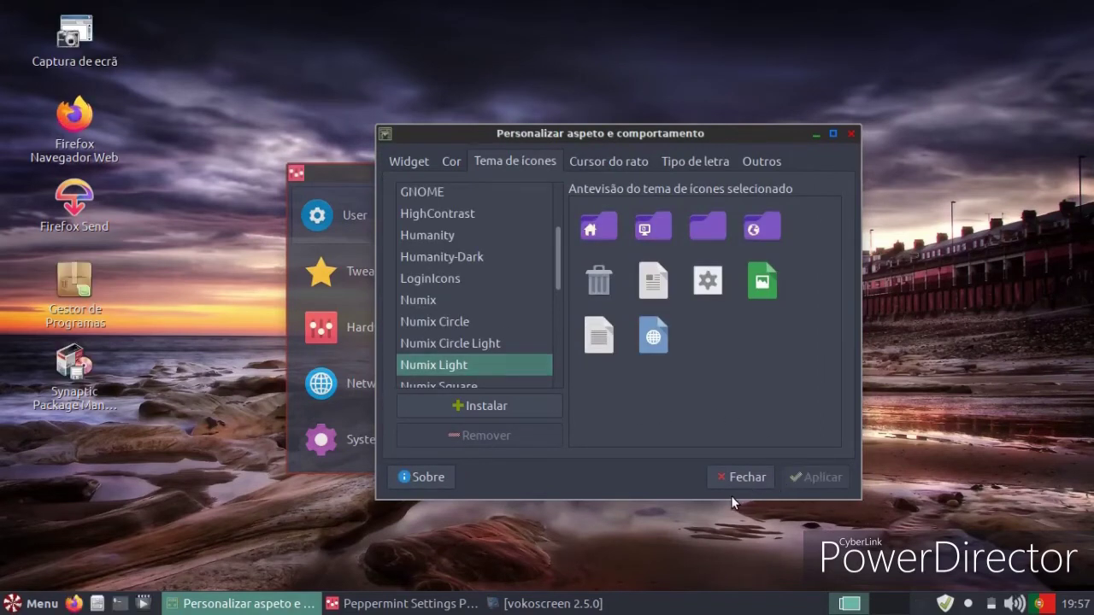
# - Apply the Numix Circle Light icon theme and close the appearance settings
pyautogui.click(453, 345)
pyautogui.click(818, 477)
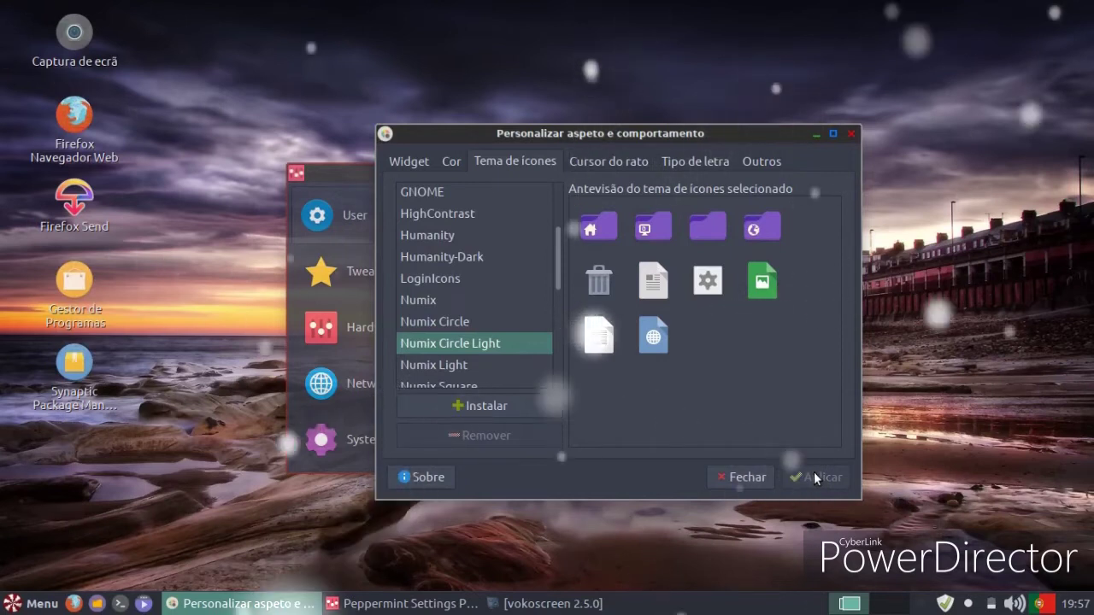
pyautogui.click(850, 134)
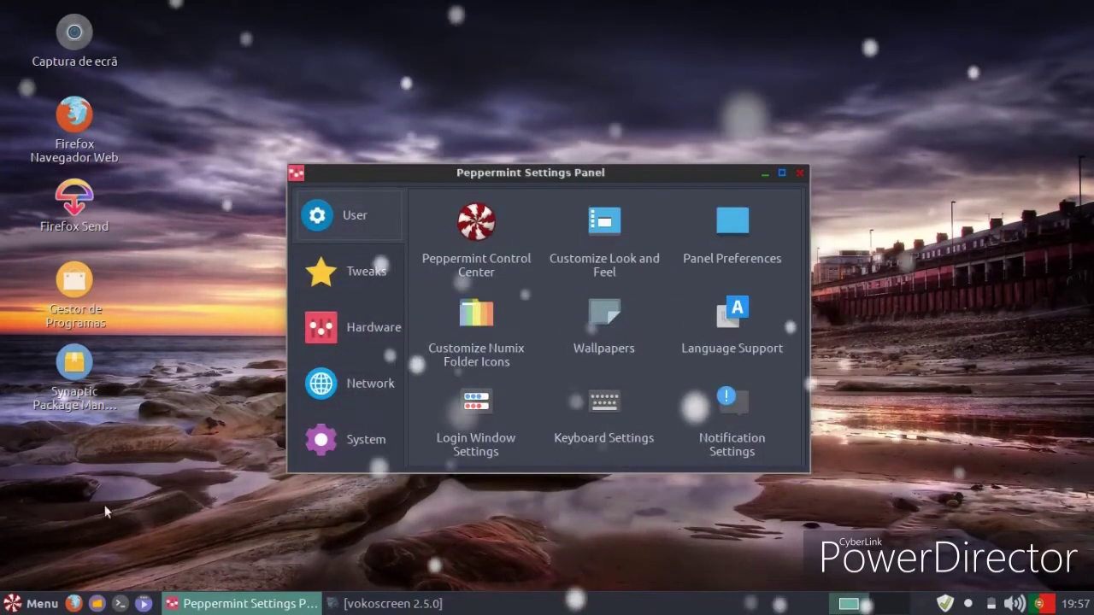
# - Launch the Synaptic Package Manager from the main menu and bring up the vokoscreen recorder at the authentication request
pyautogui.click(35, 604)
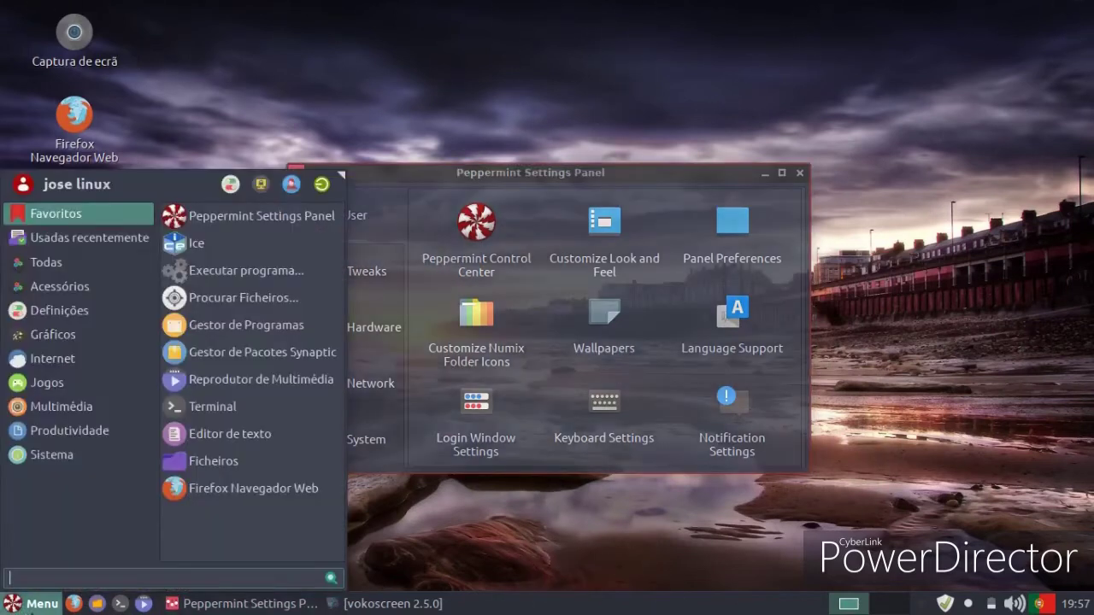
pyautogui.click(224, 357)
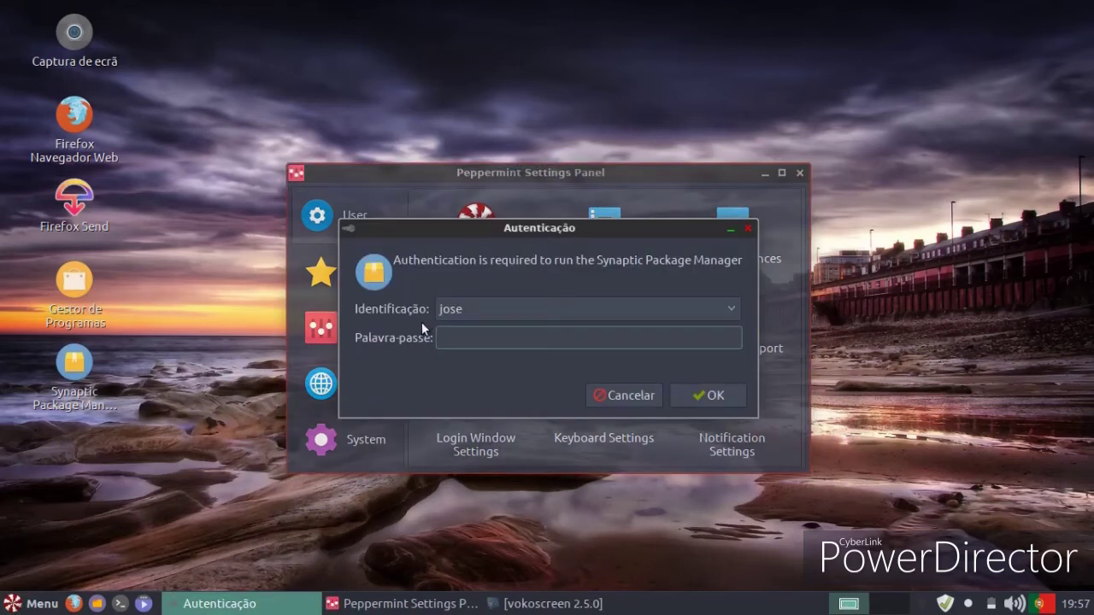
pyautogui.click(547, 604)
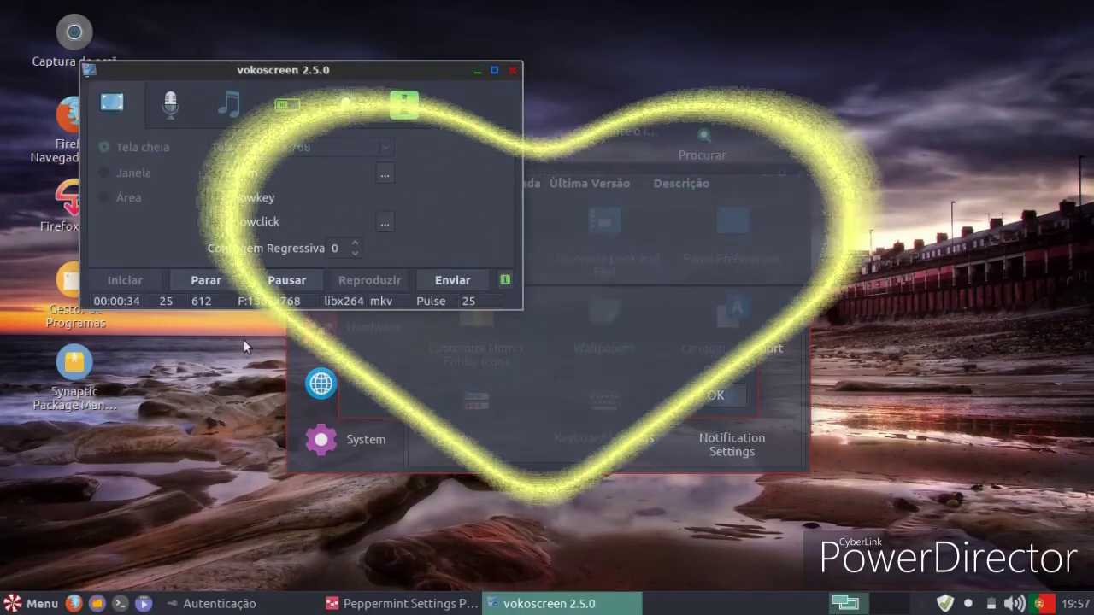
# - Browse an Administração de Sistemas section and the Ambiente Zope/Plone section in Synaptic, enlarging the package list area downward
pyautogui.click(150, 237)
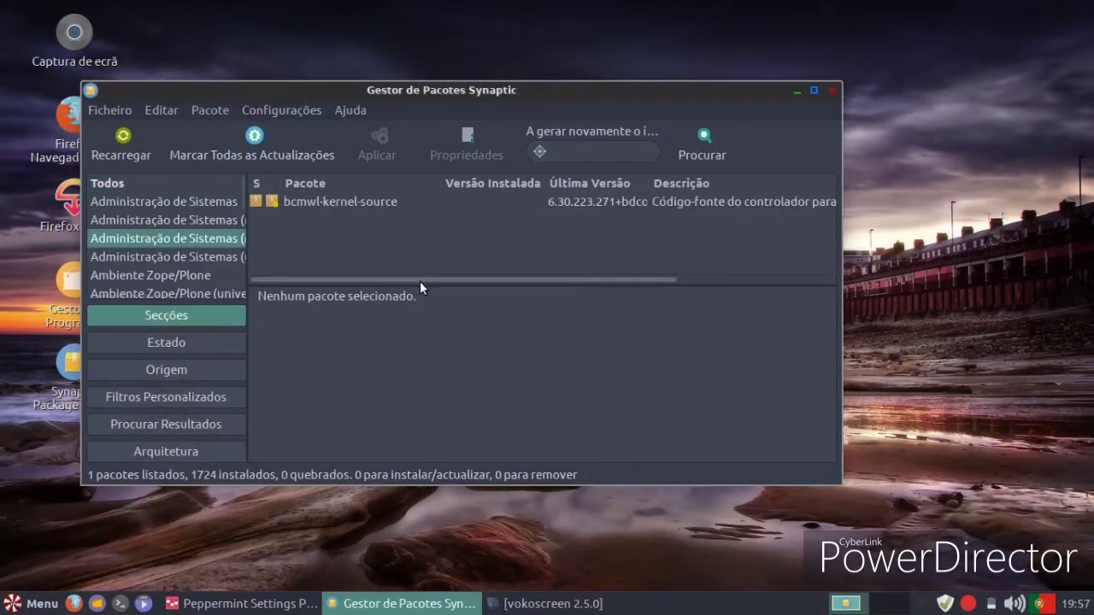
pyautogui.moveTo(587, 282); pyautogui.dragTo(603, 368)
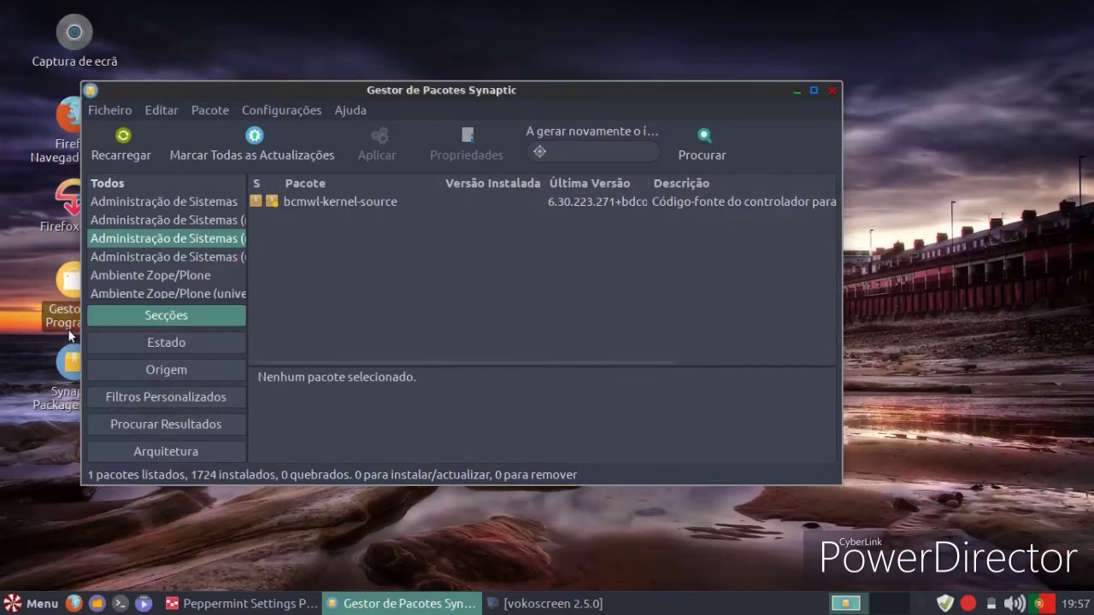
pyautogui.click(136, 276)
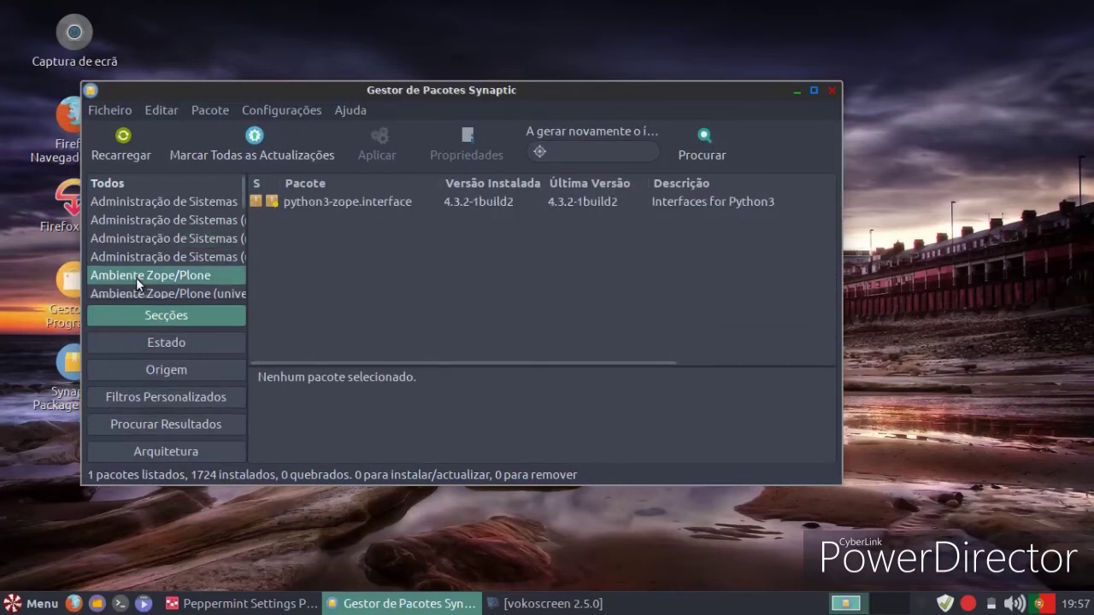
# - Browse the packages of the Ambiente de Janelas KDE (universe) section, widening the section list, and close Synaptic
pyautogui.scroll(-4, 205, 245)
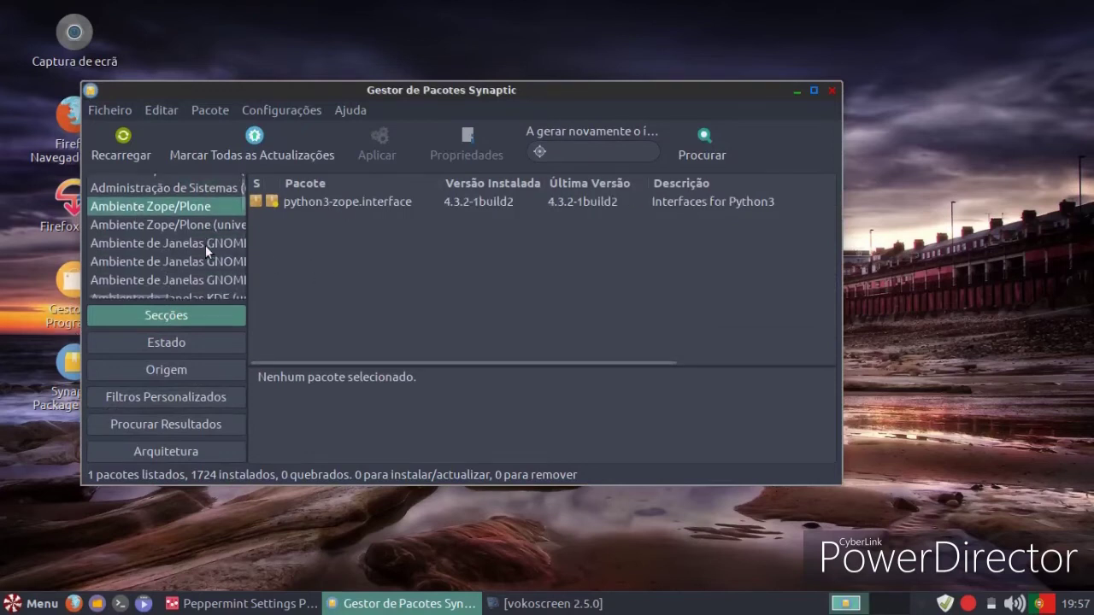
pyautogui.click(174, 206)
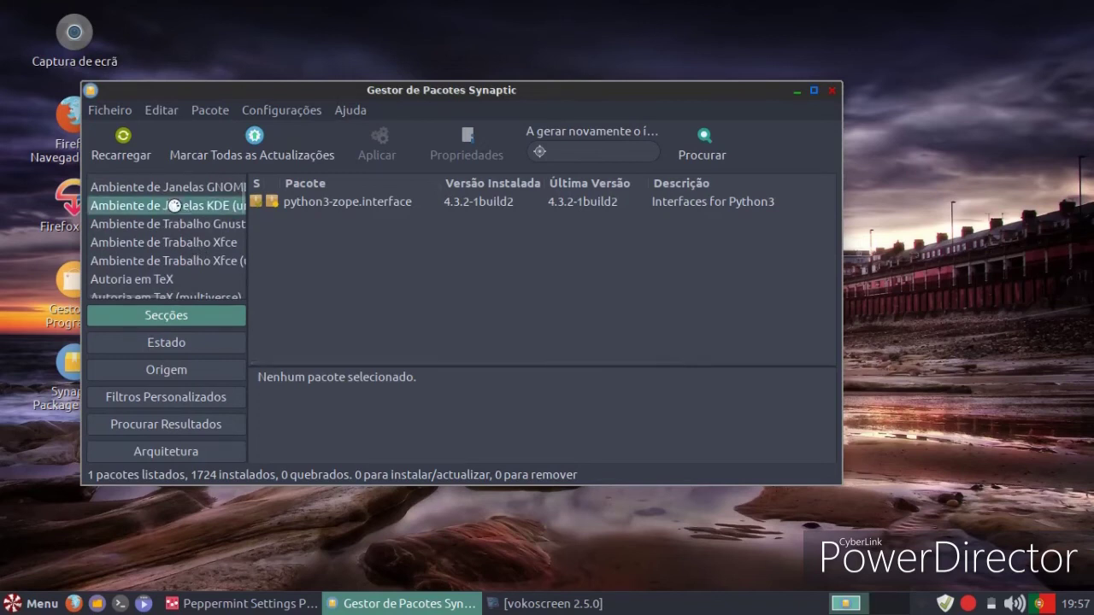
pyautogui.scroll(-5, 455, 240)
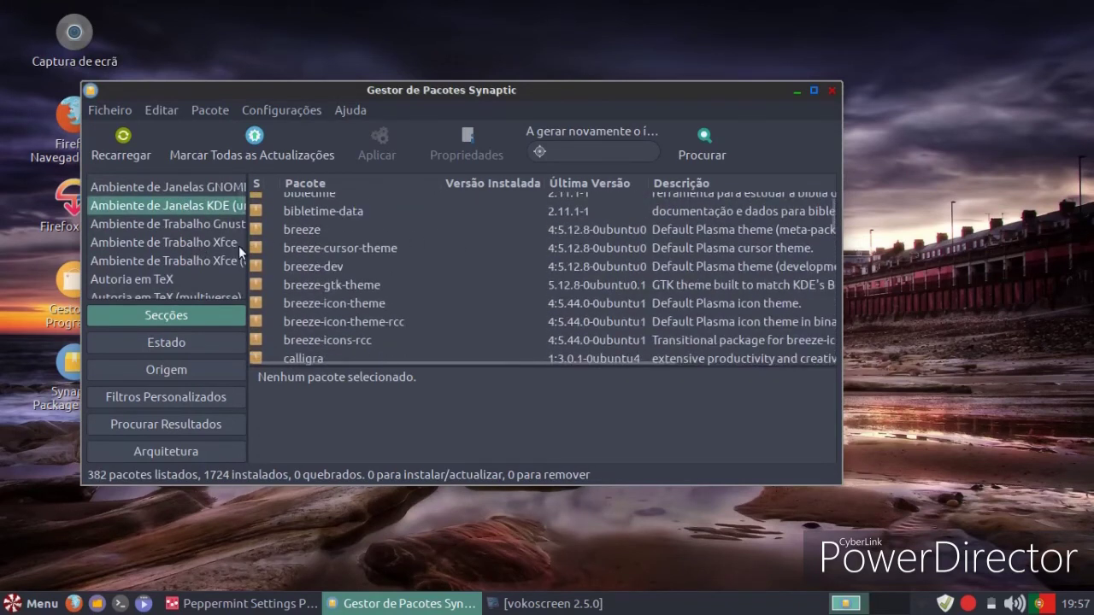
pyautogui.moveTo(246, 248); pyautogui.dragTo(328, 268)
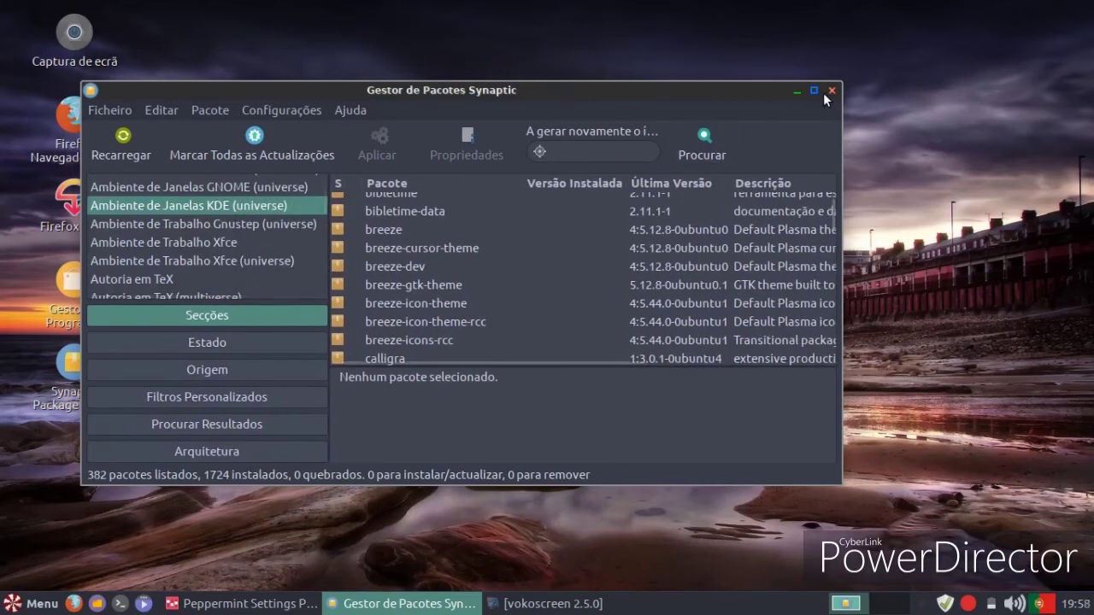
pyautogui.click(829, 92)
# - Apply Dawn_(image_by_Ray_Bilcliff).jpg as the desktop wallpaper and close the Wallpapers window
pyautogui.click(578, 297)
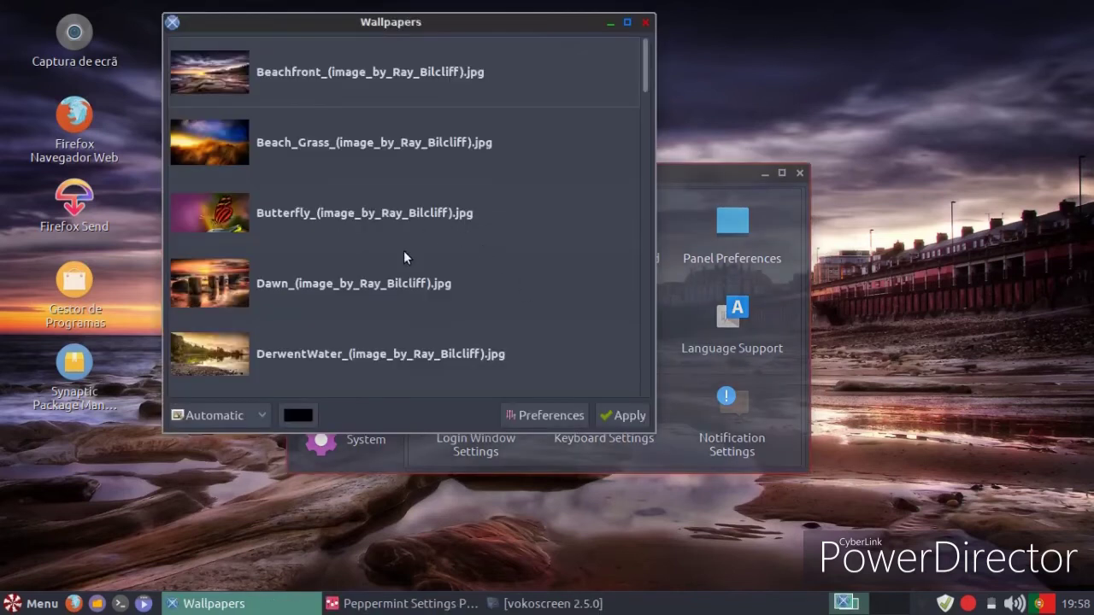
pyautogui.click(394, 269)
pyautogui.click(623, 416)
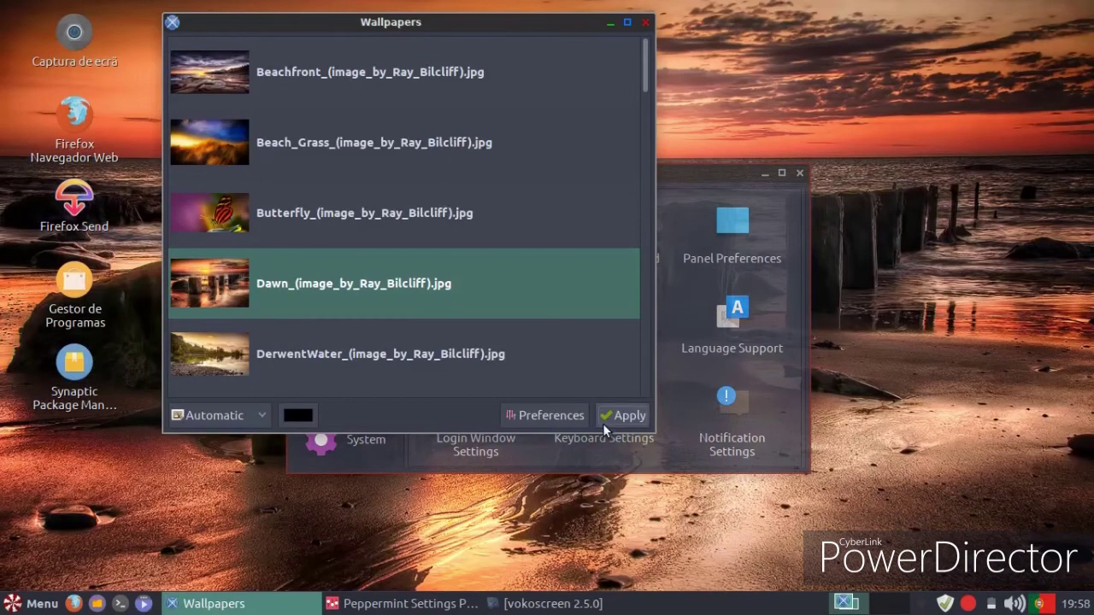
pyautogui.click(645, 22)
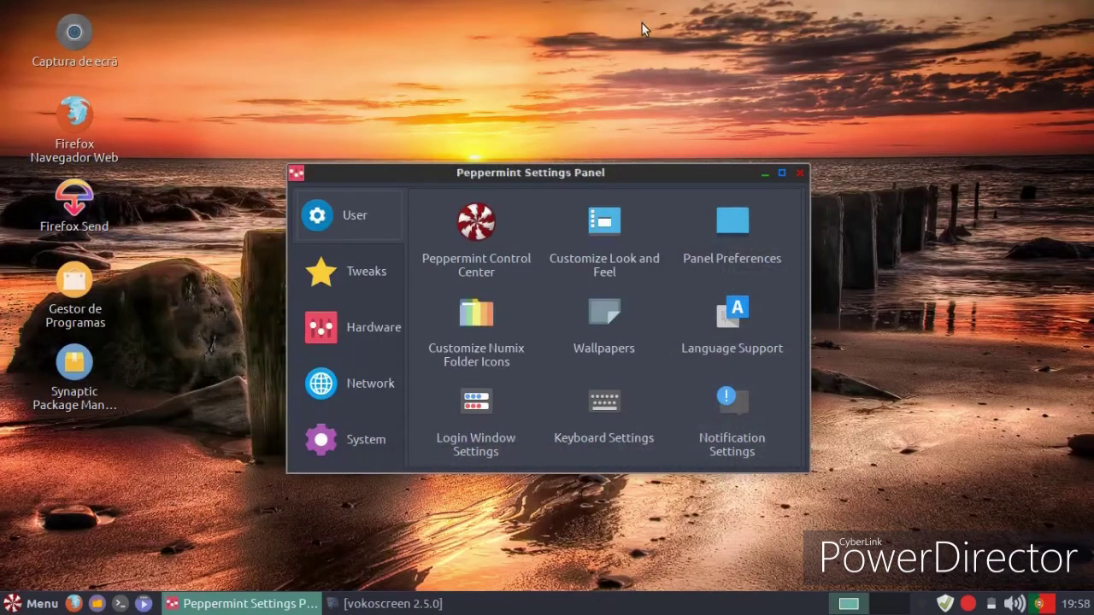
# - View the Peppermint Control Center's window manager options and the Tweaks category, and return to the User category of the Settings Panel
pyautogui.click(374, 603)
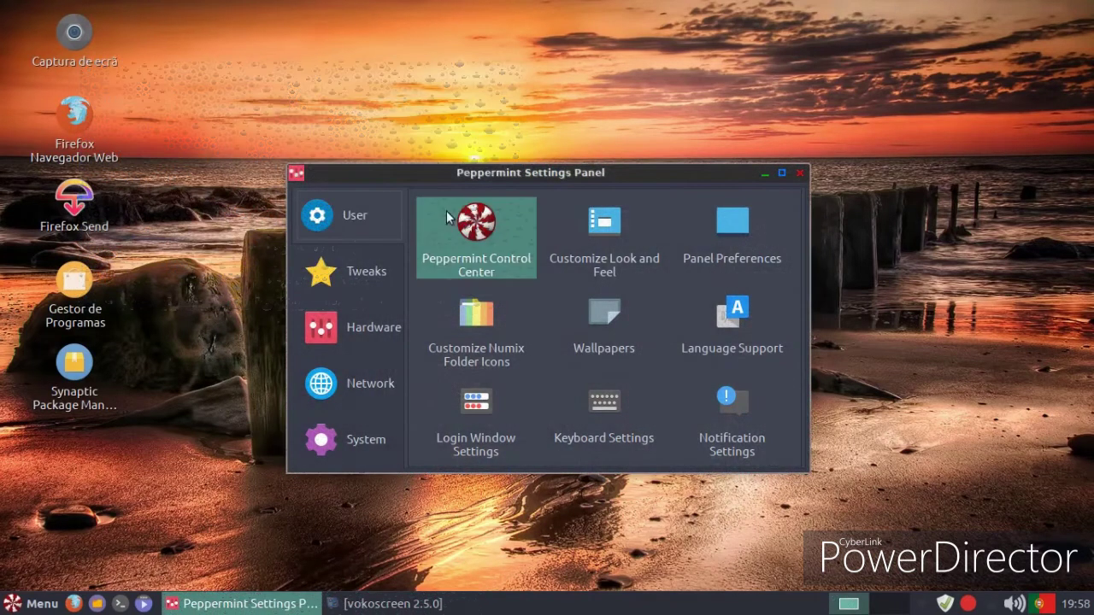
pyautogui.click(466, 221)
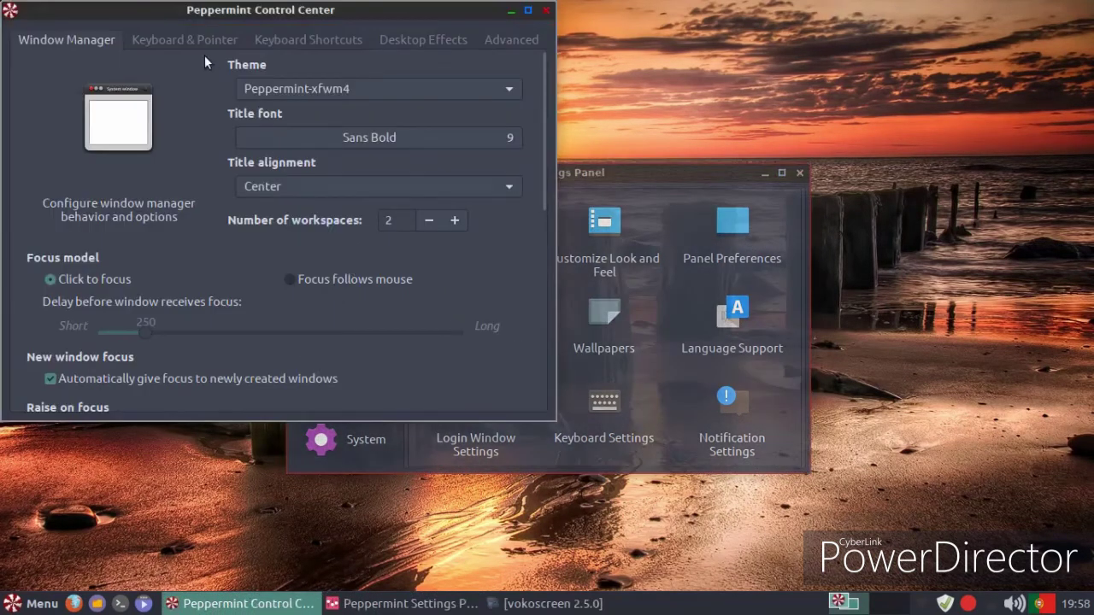
pyautogui.click(545, 10)
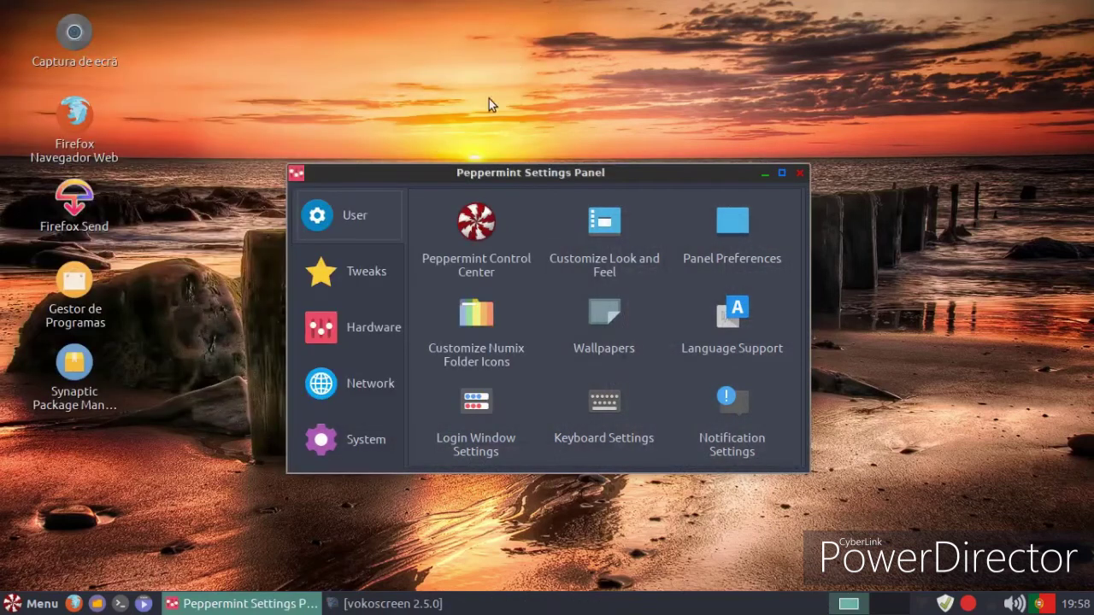
pyautogui.click(384, 271)
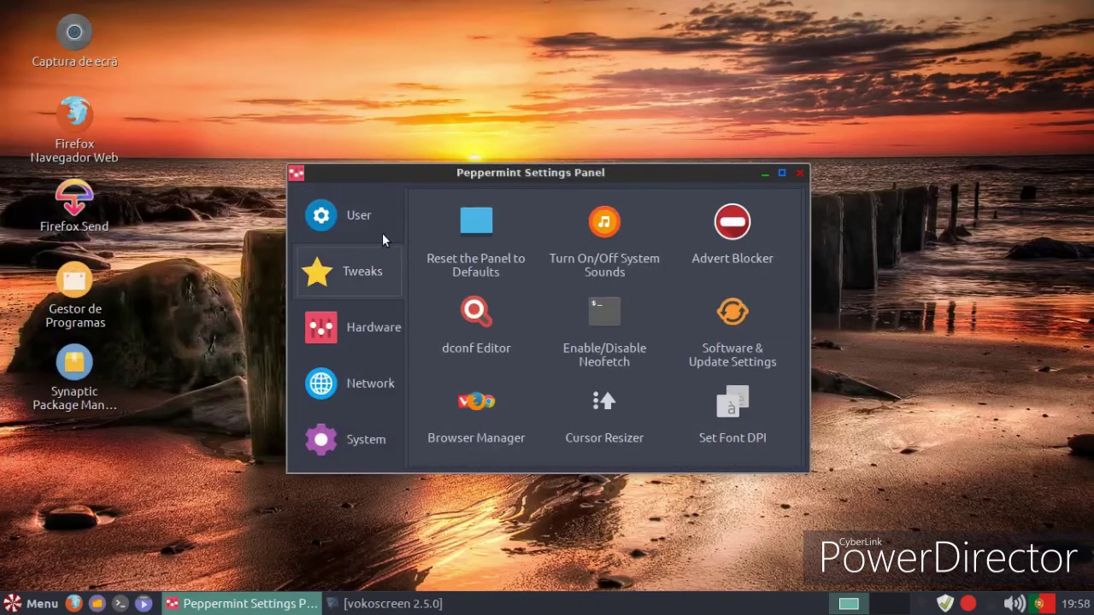
pyautogui.click(382, 232)
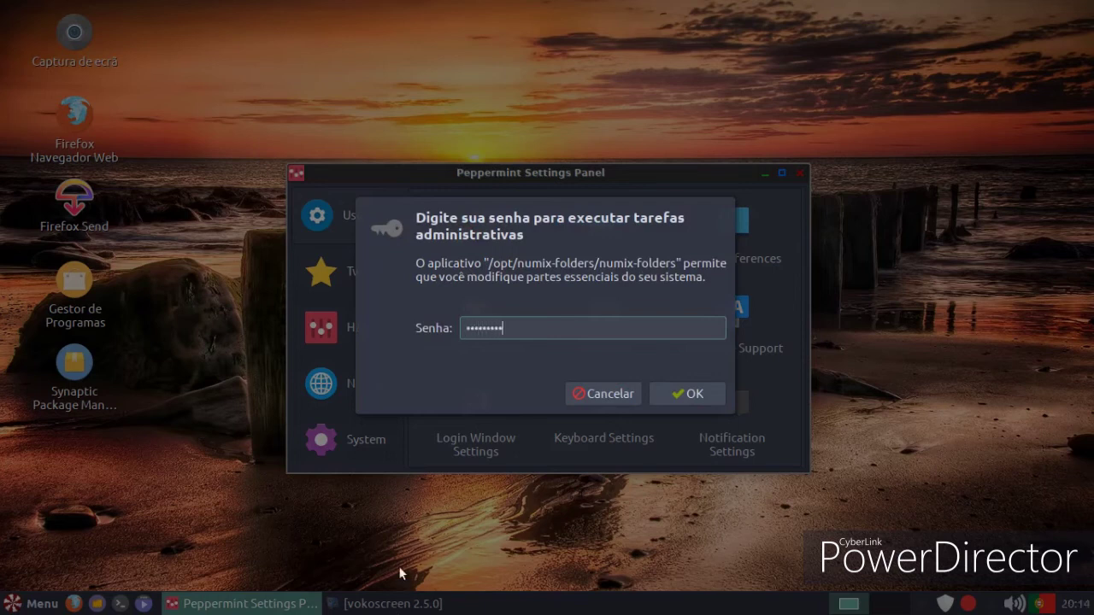
# - Authenticate with the account password to view the Numix Folders options, cancel them, and bring up the vokoscreen recorder
pyautogui.press('Return')
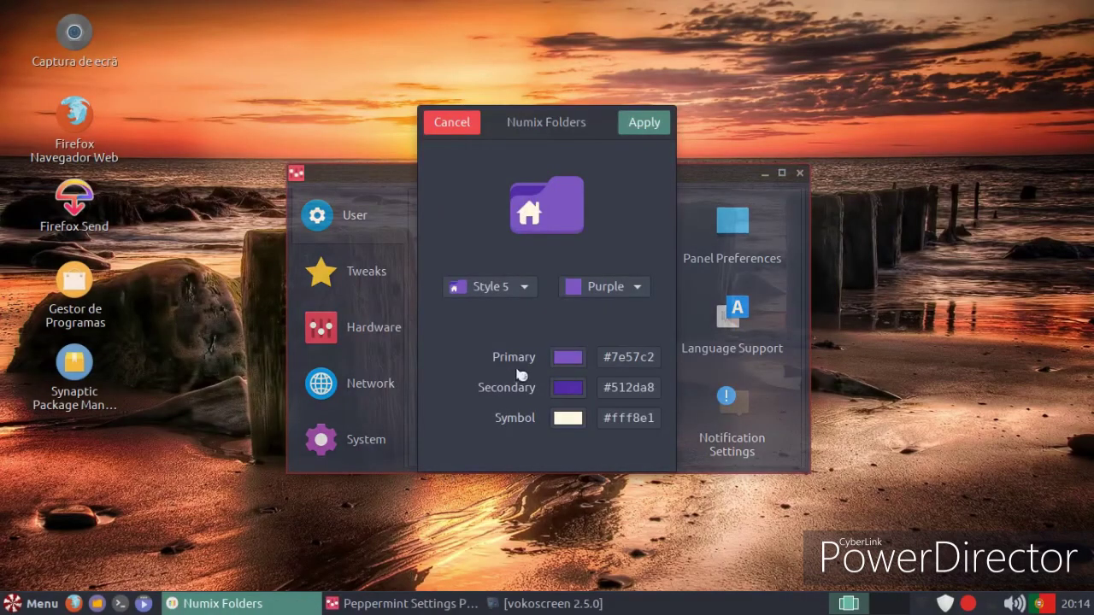
pyautogui.click(452, 129)
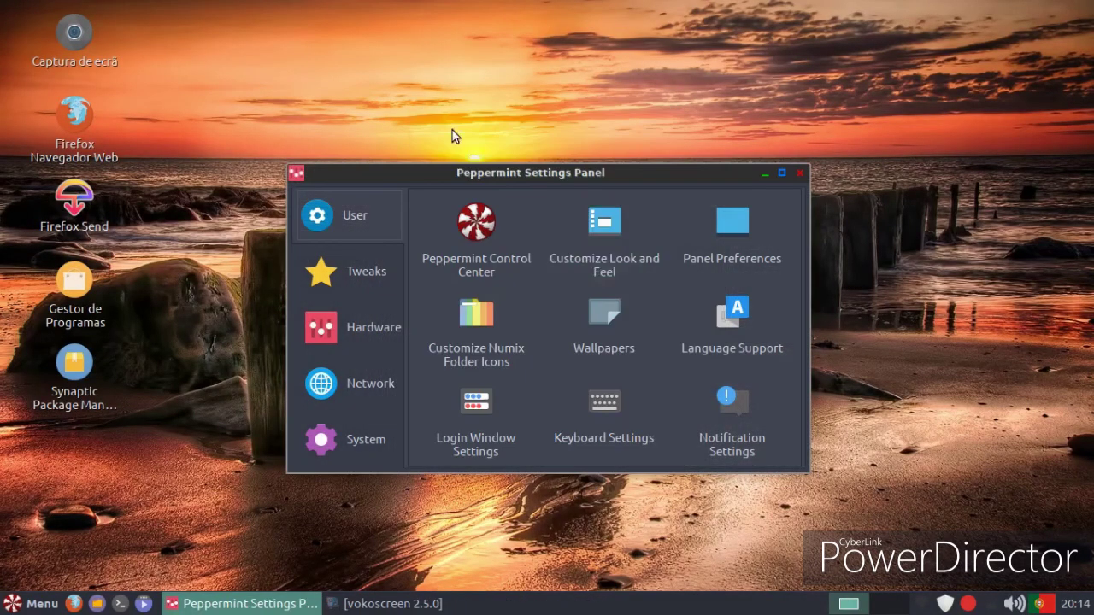
pyautogui.click(457, 409)
pyautogui.click(521, 365)
pyautogui.click(389, 604)
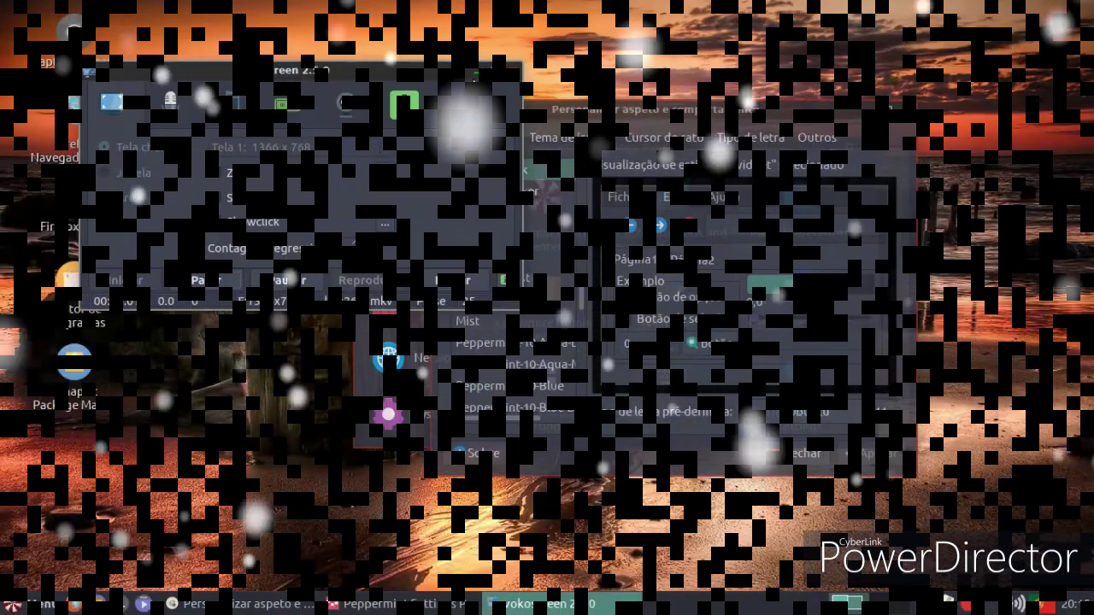
# - Minimize the recorder and install the icon theme from la-capitaine-icon-theme-0.6.1-20190217.tar.gz in the appearance settings
pyautogui.click(476, 74)
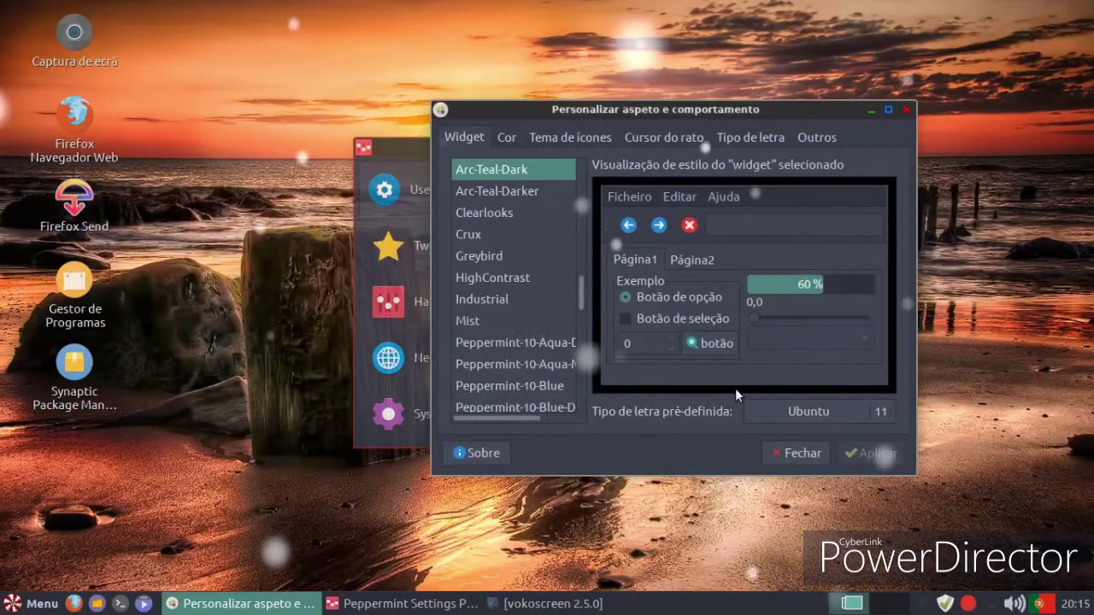
pyautogui.click(505, 138)
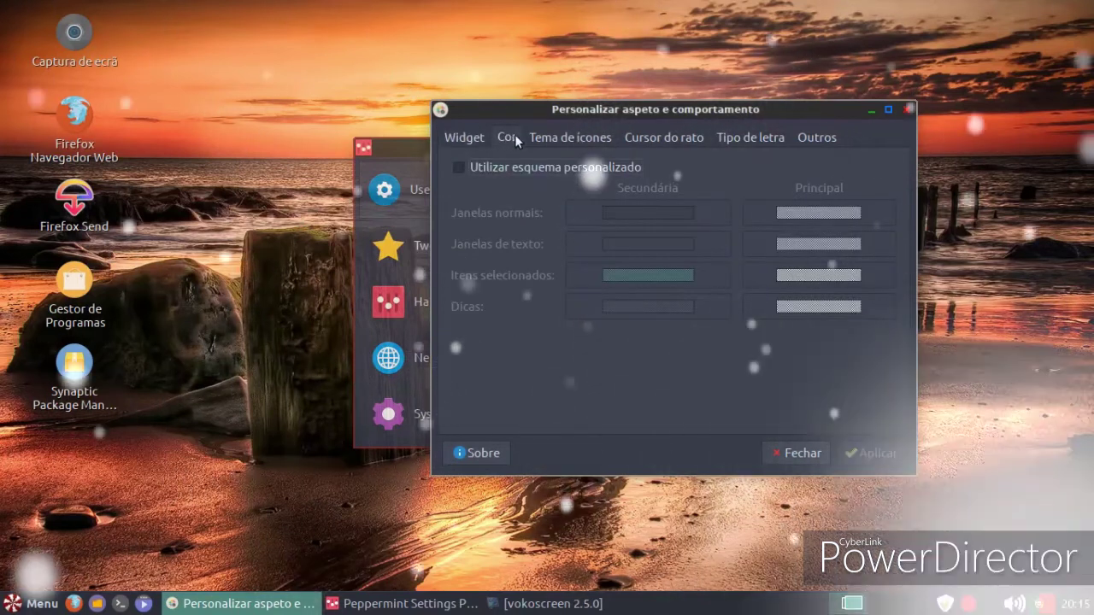
pyautogui.click(550, 137)
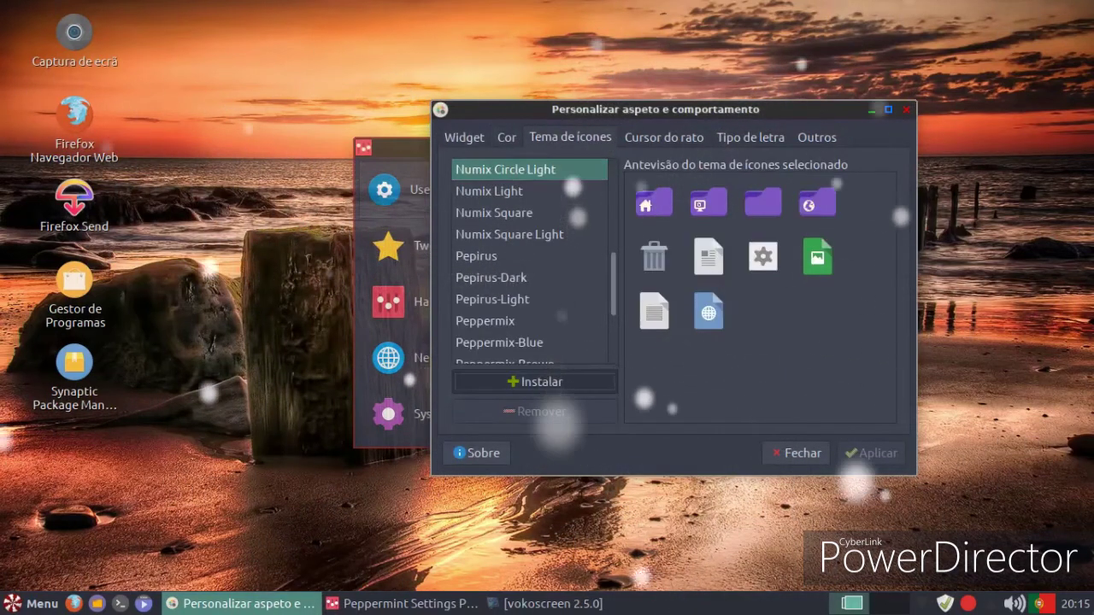
pyautogui.click(535, 382)
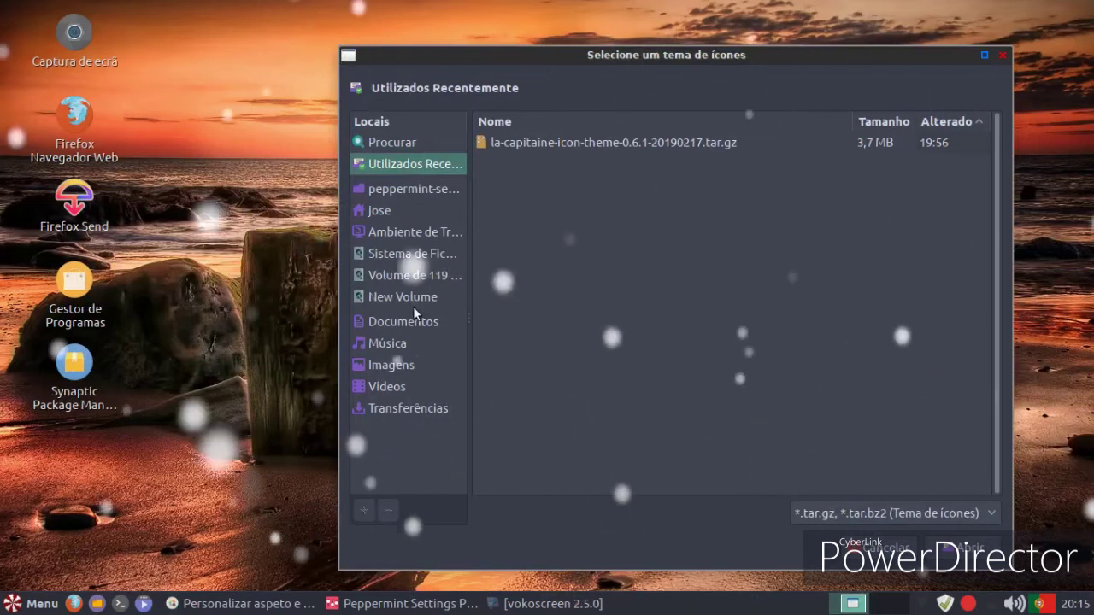
pyautogui.doubleClick(561, 139)
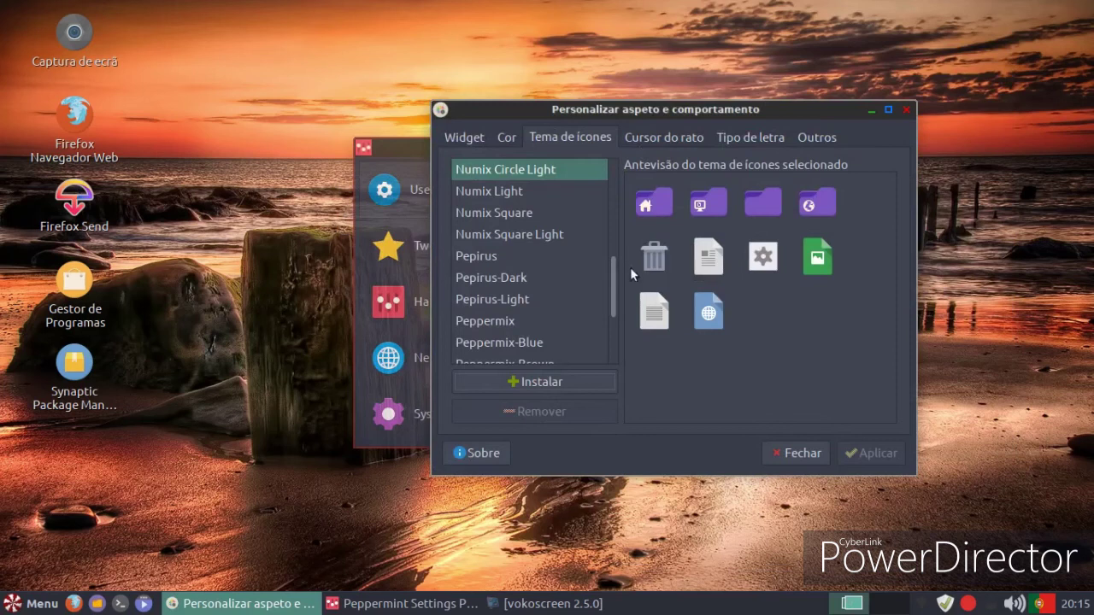
# - Try out the Pepirus icon theme on the desktop
pyautogui.click(487, 261)
pyautogui.click(876, 454)
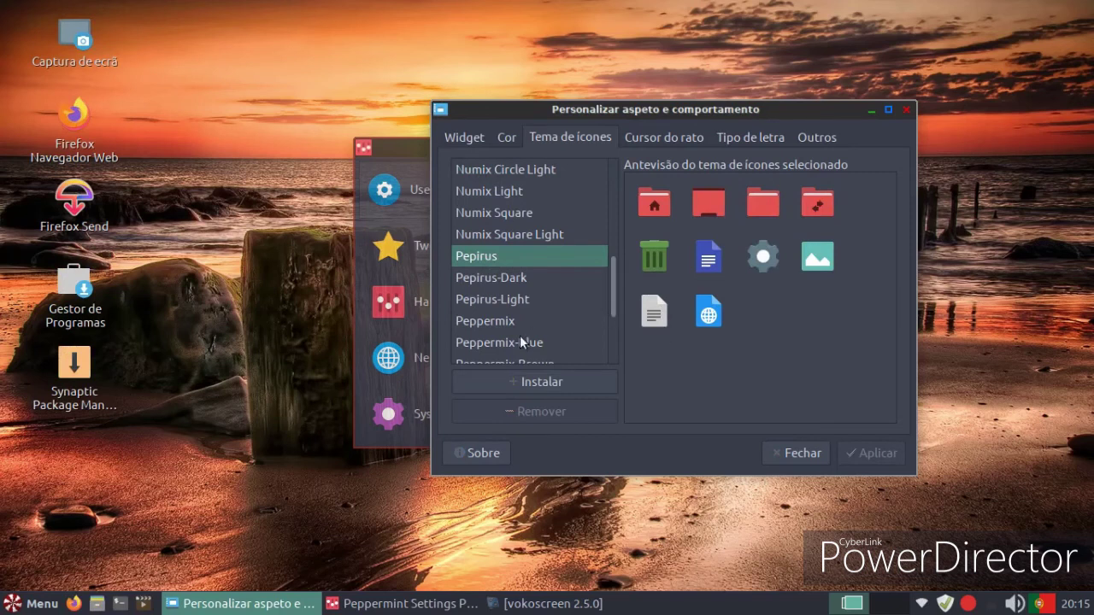
# - Apply the La Capitaine icon theme and close the appearance settings and the Peppermint Settings Panel
pyautogui.scroll(-3, 527, 332)
pyautogui.scroll(6, 530, 331)
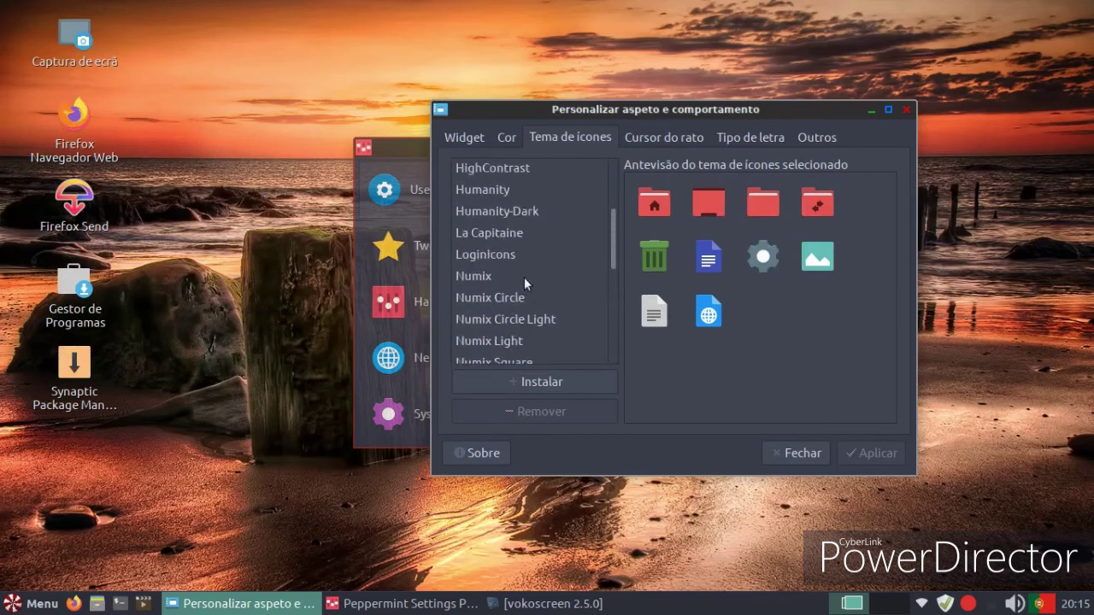
pyautogui.click(517, 234)
pyautogui.click(860, 458)
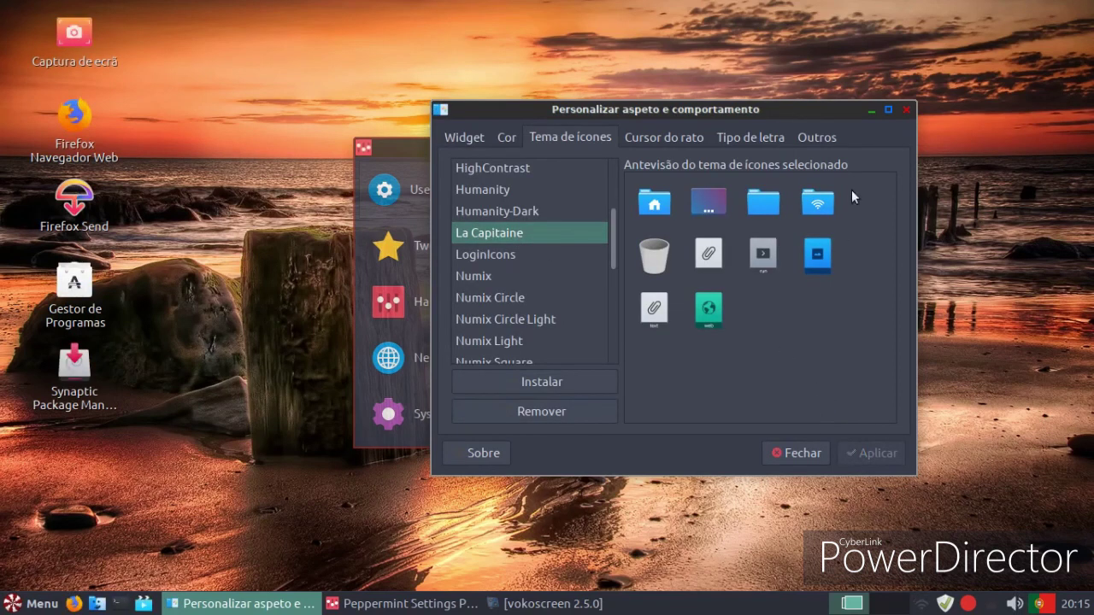
pyautogui.click(905, 109)
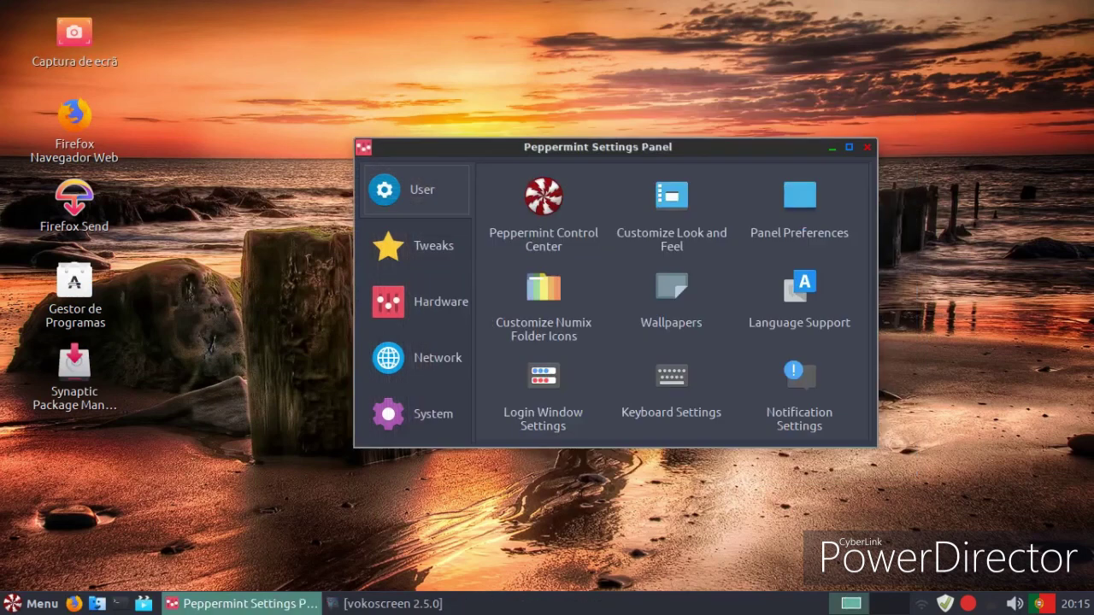
pyautogui.click(867, 147)
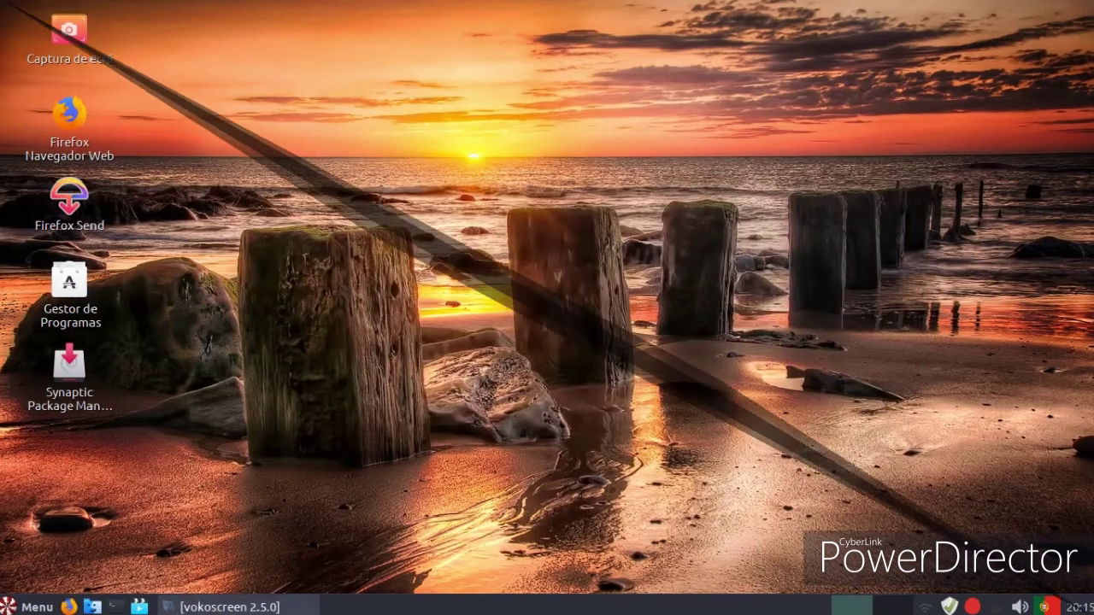